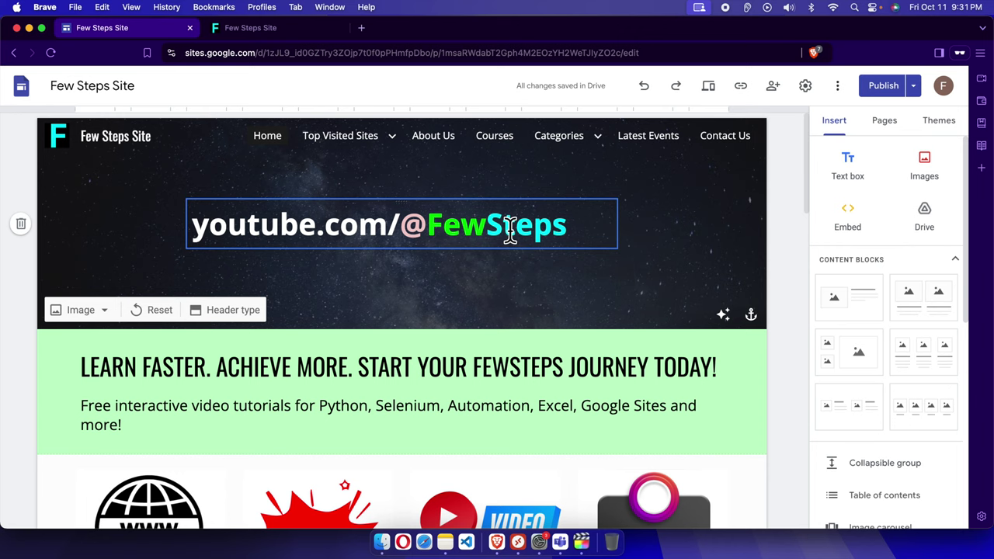
# Go back to the Google Sites home and reopen the Few Steps Site for editing.
pyautogui.click(21, 87)
pyautogui.moveTo(260, 54); pyautogui.dragTo(177, 62)
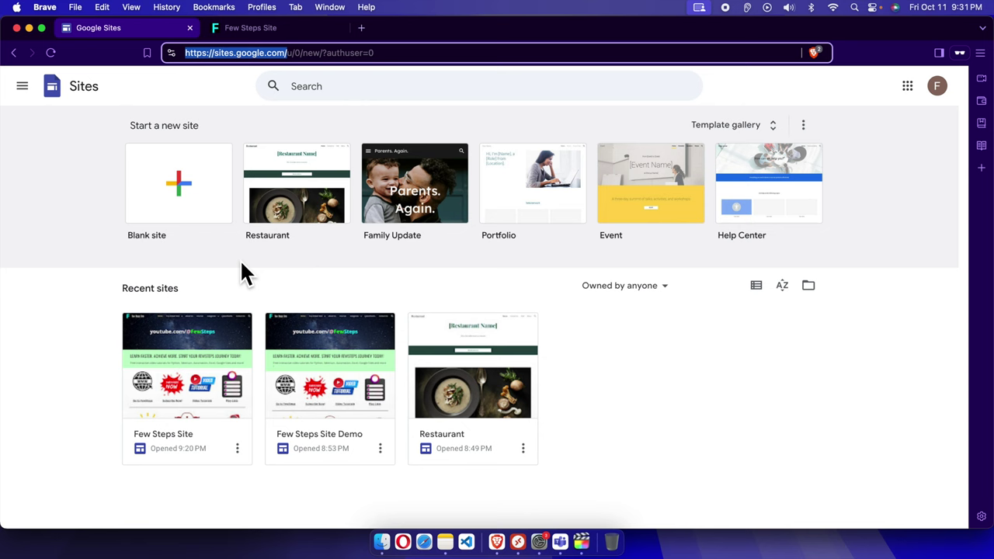
pyautogui.click(184, 371)
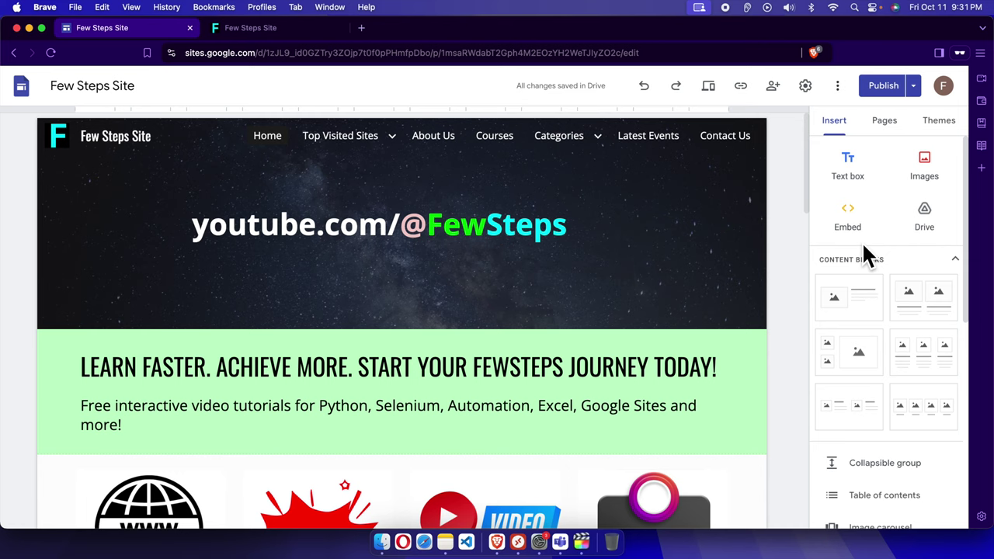
# Bring up the site's Analytics settings and focus the measurement ID field.
pyautogui.click(806, 87)
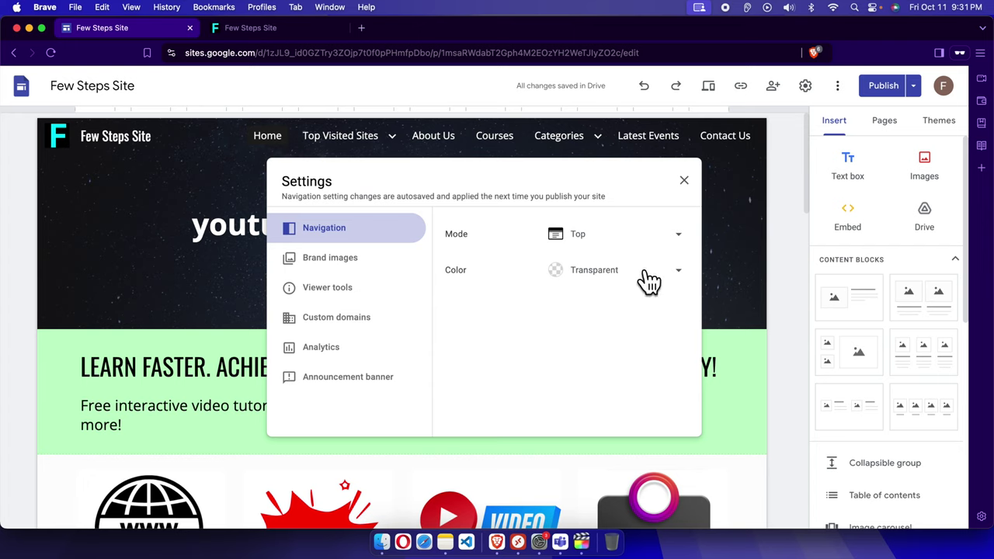
pyautogui.click(331, 357)
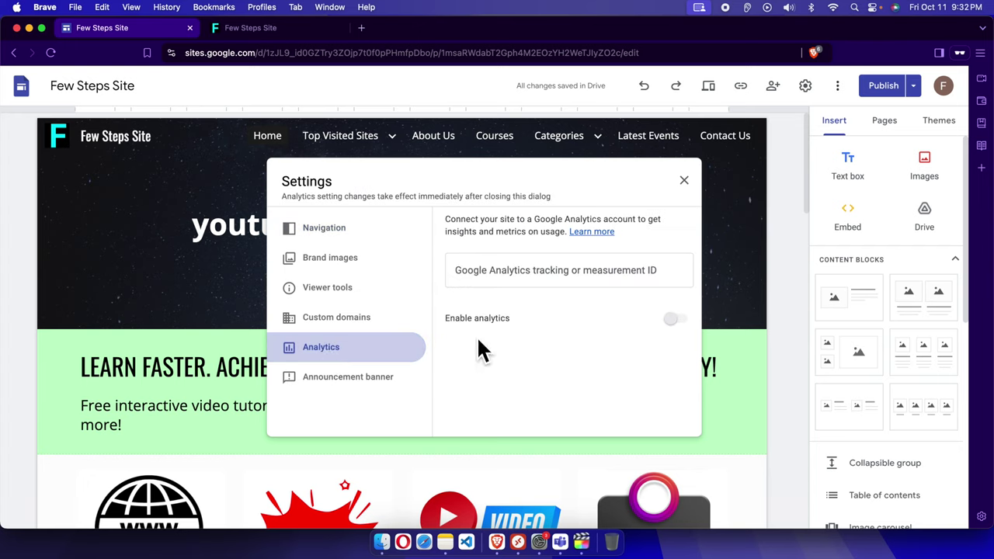
pyautogui.click(467, 279)
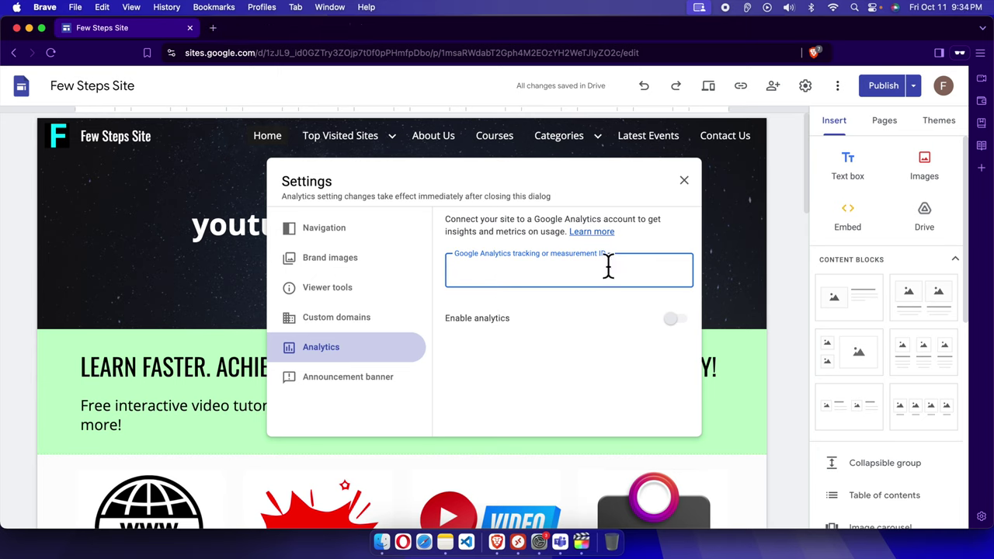
# Copy the words 'Google Analytics' from the Analytics settings description.
pyautogui.doubleClick(538, 225)
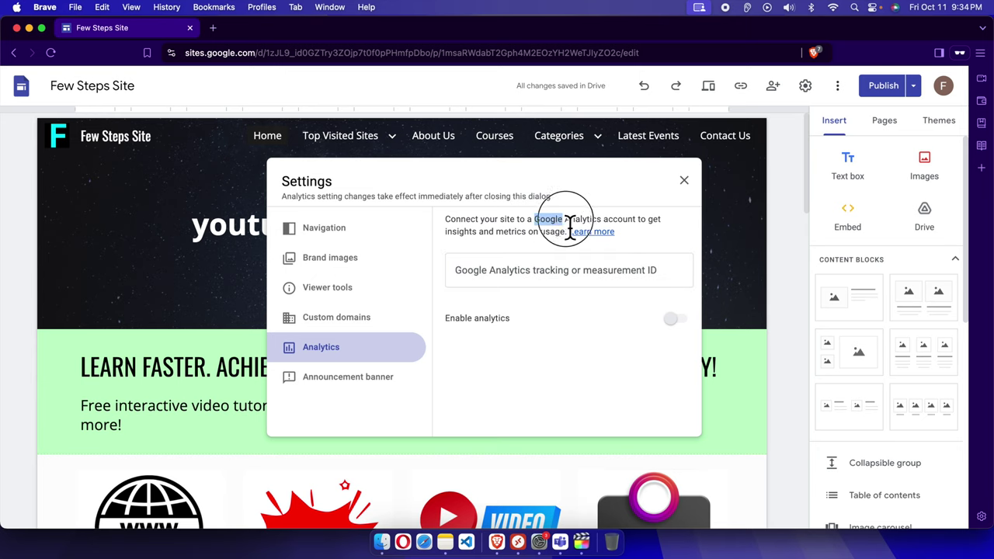
pyautogui.moveTo(569, 225); pyautogui.dragTo(606, 226)
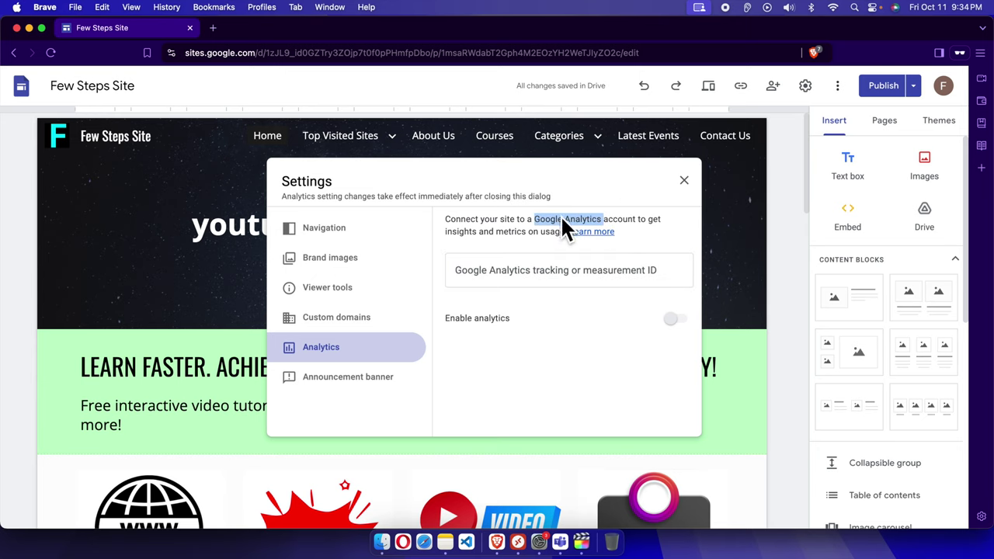
pyautogui.press('super+c')
# In a new tab, search Google for 'Google Analytics login' and open the Google Analytics result.
pyautogui.click(211, 29)
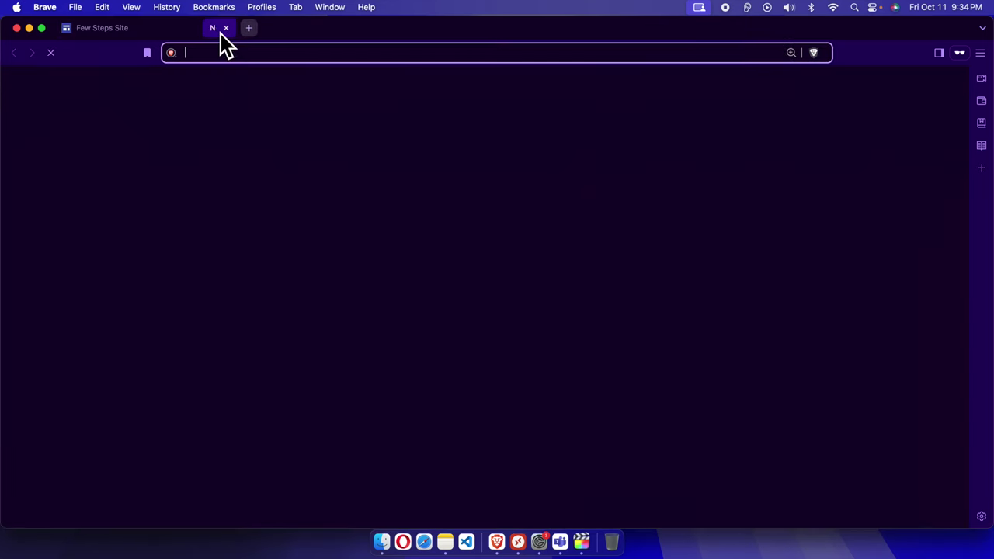
pyautogui.write('goo')
pyautogui.press('Return')
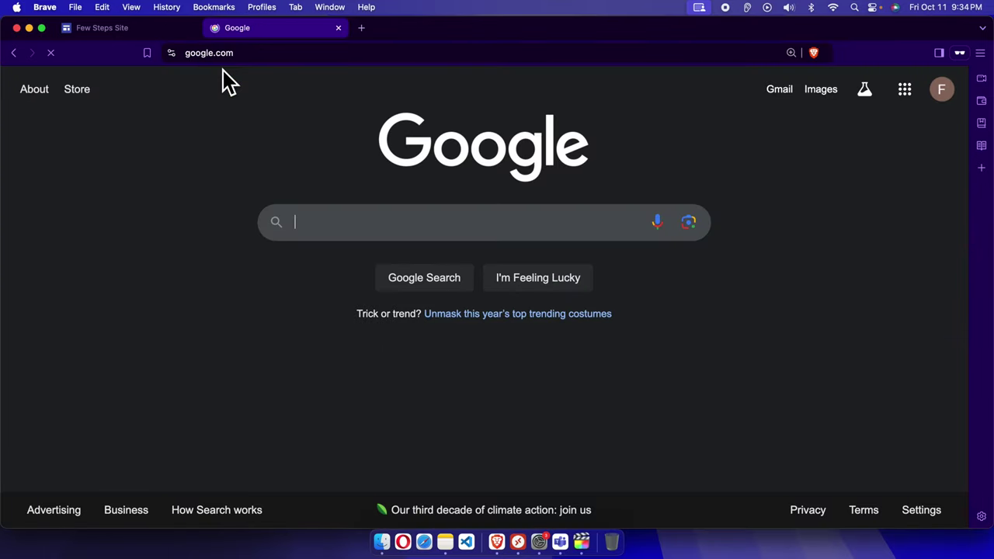
pyautogui.press('super+v')
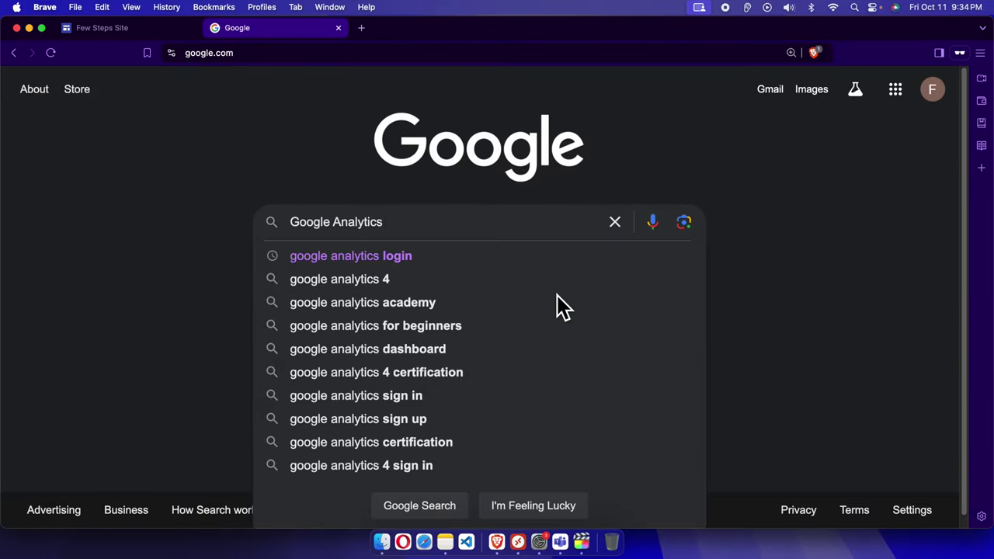
pyautogui.write('login')
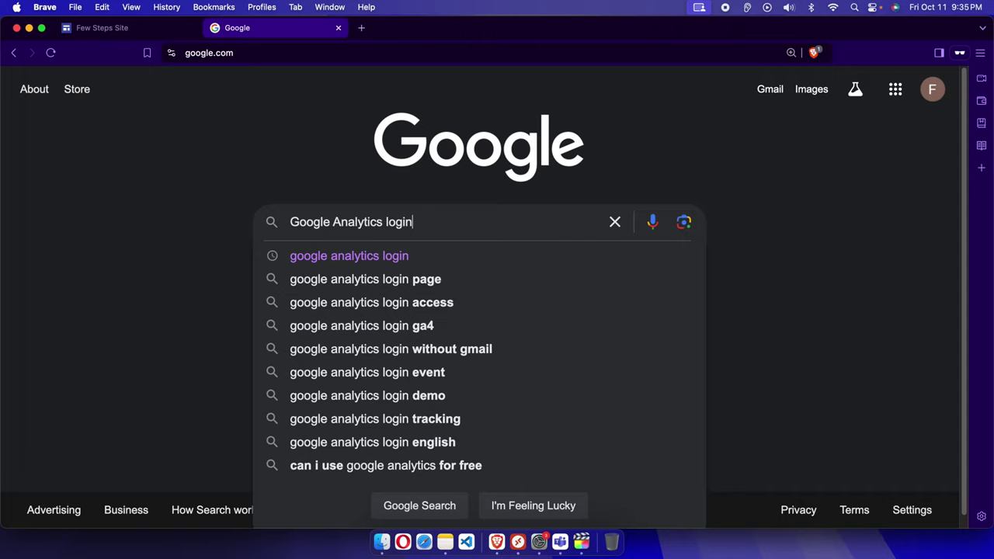
pyautogui.press('Return')
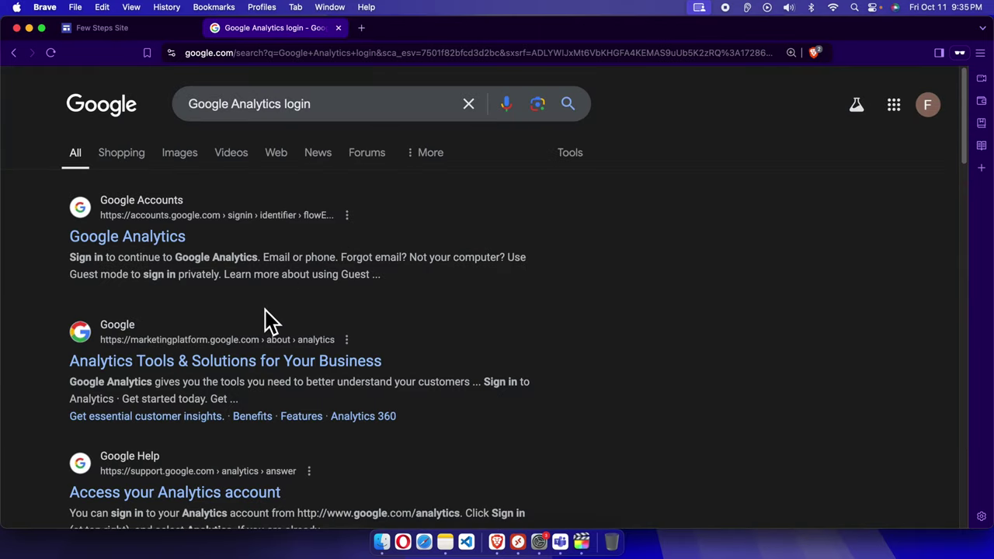
pyautogui.click(155, 247)
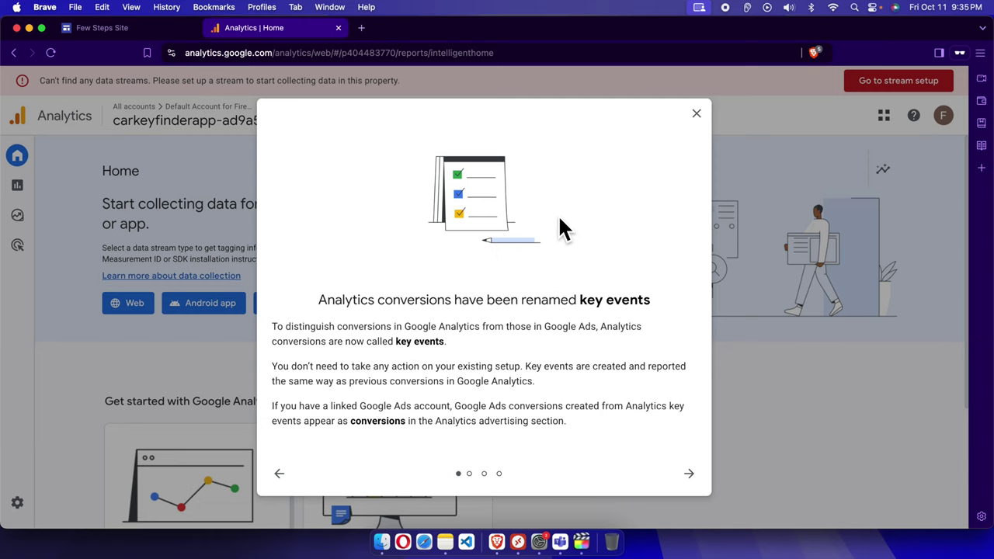
# Dismiss the key events notice, start a new account via Admin > Create > Account, then return to the Sites tab.
pyautogui.click(696, 116)
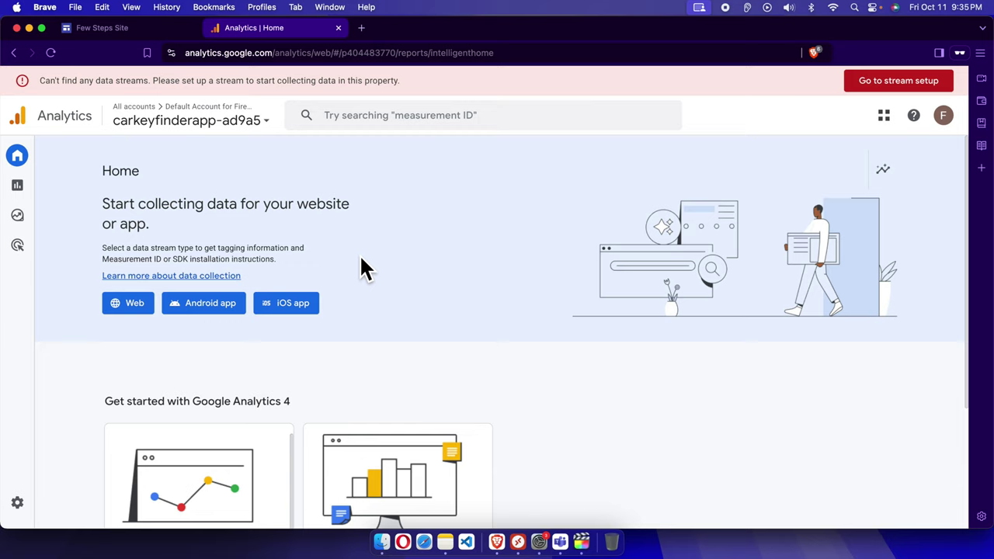
pyautogui.moveTo(29, 520)
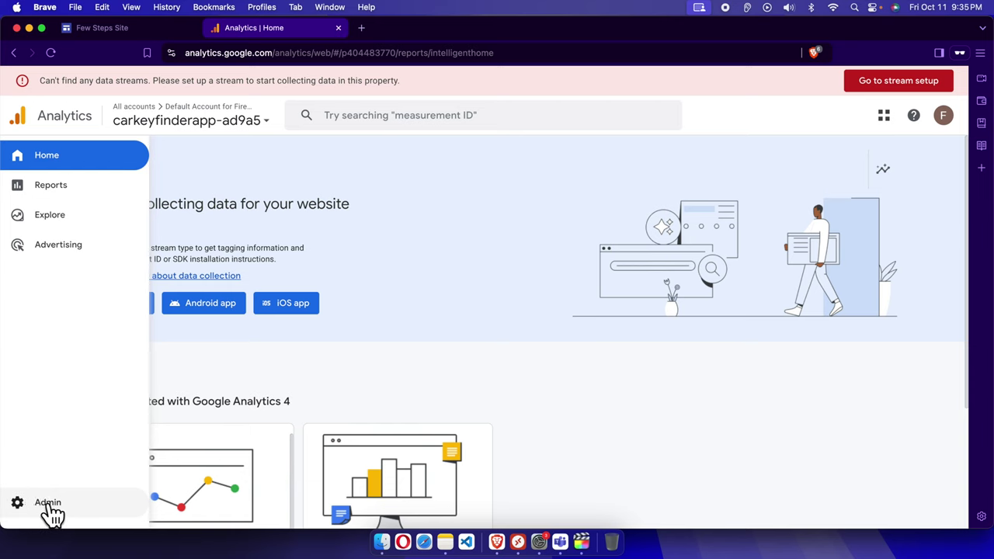
pyautogui.click(49, 507)
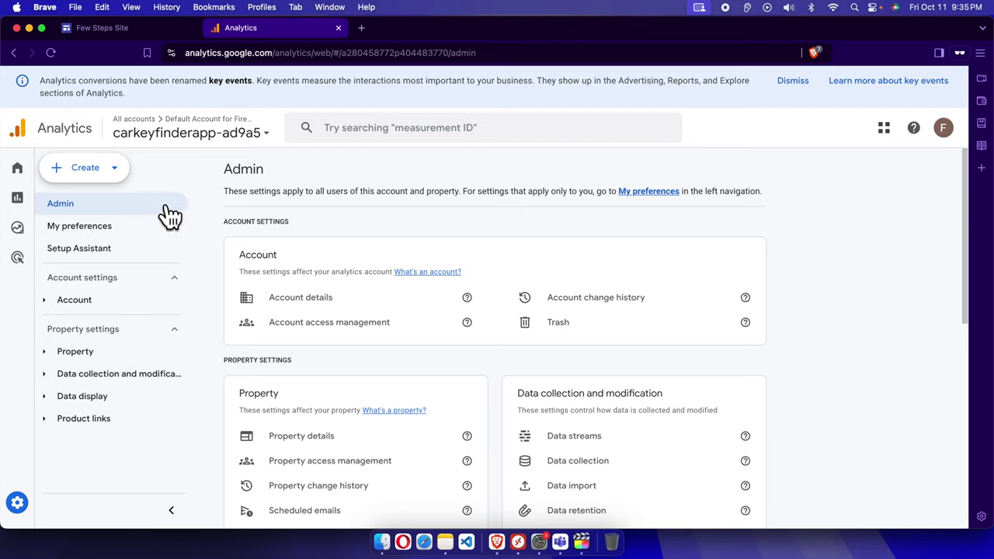
pyautogui.moveTo(101, 172)
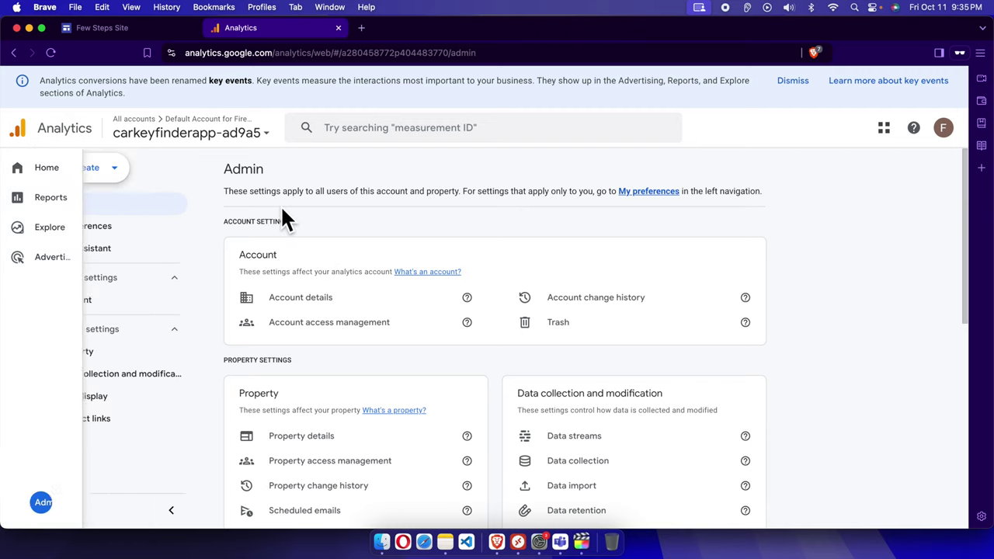
pyautogui.click(118, 176)
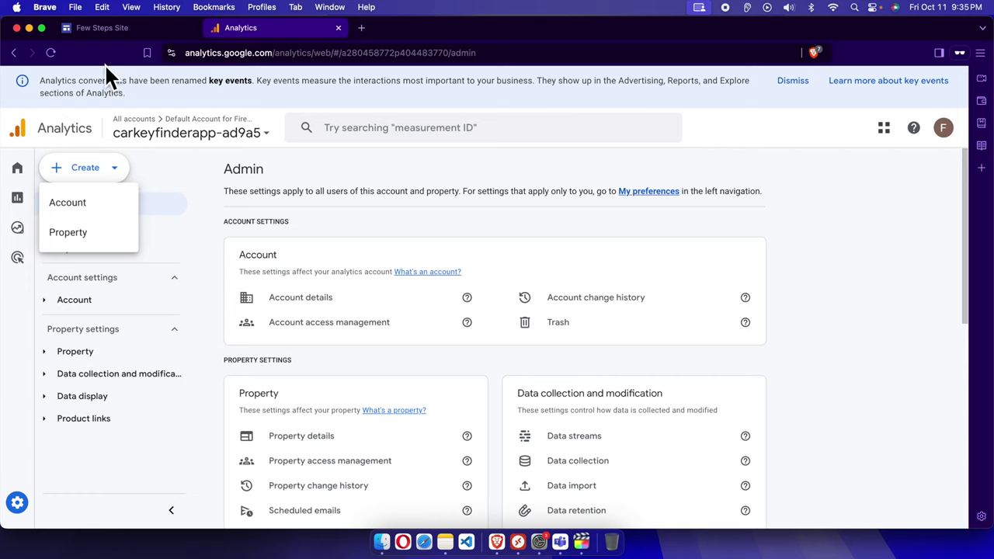
pyautogui.click(81, 207)
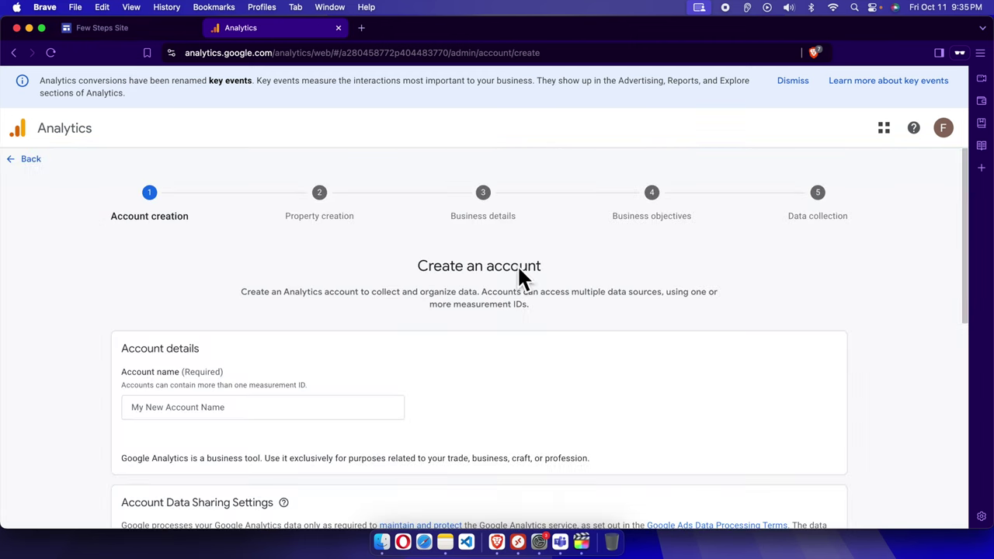
pyautogui.scroll(-3, 554, 402)
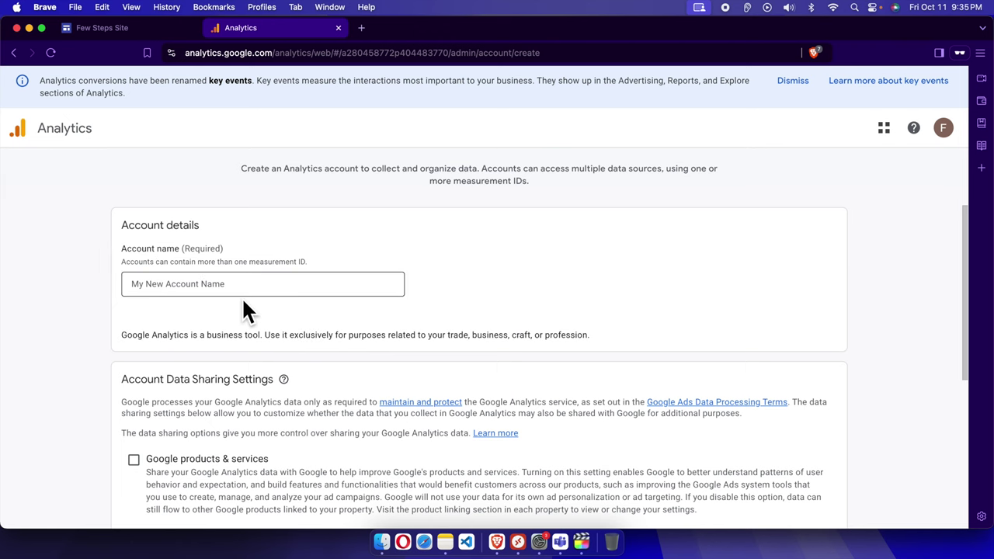
pyautogui.click(120, 28)
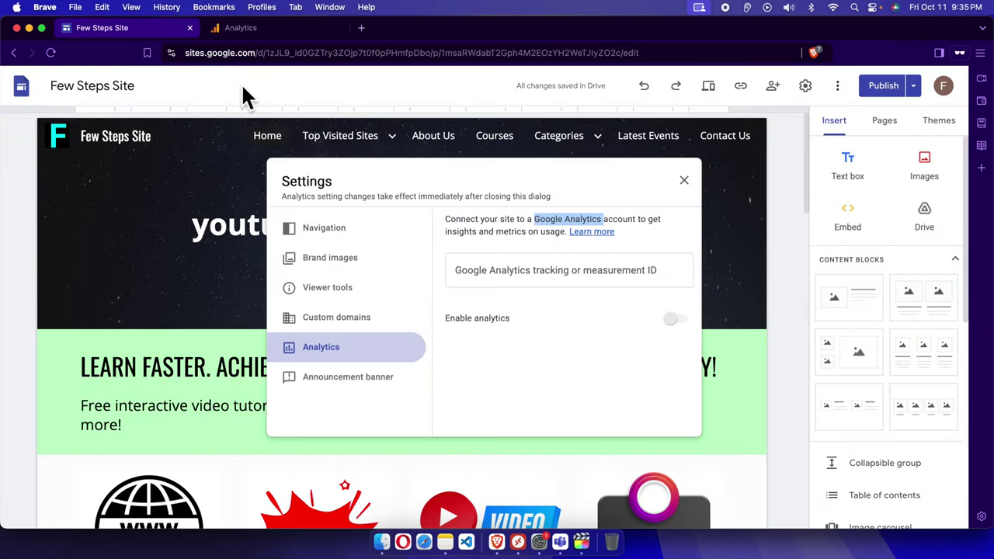
# Close Settings, check the site's published link, and return to the Analytics account form.
pyautogui.click(230, 117)
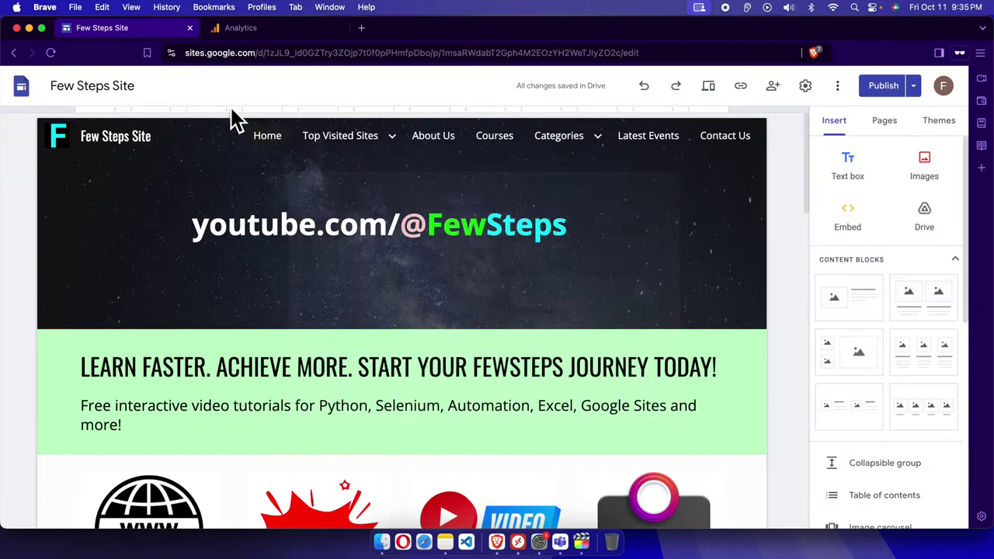
pyautogui.click(742, 90)
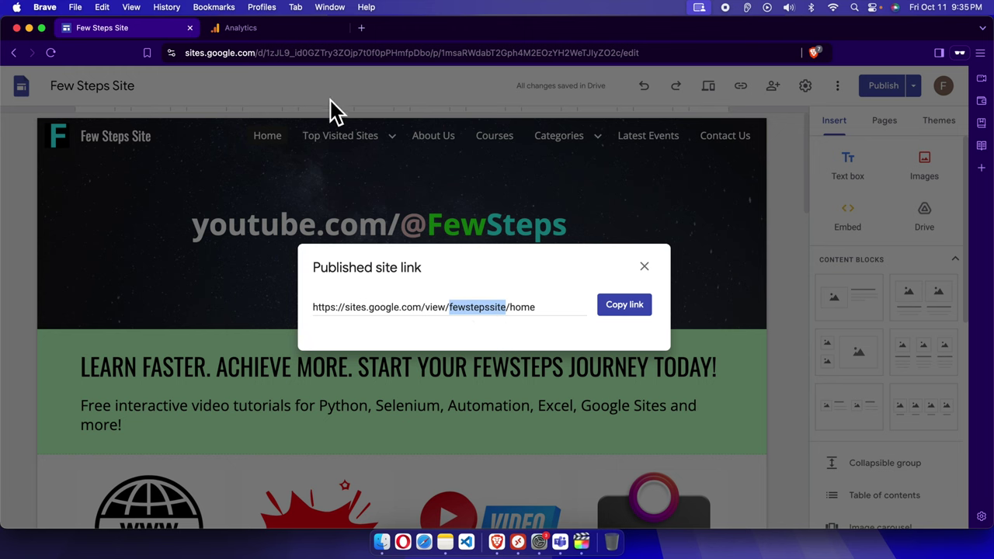
pyautogui.click(257, 32)
# Paste 'fewstepssite' as the account name, review the data-sharing options, and continue to property creation.
pyautogui.click(170, 278)
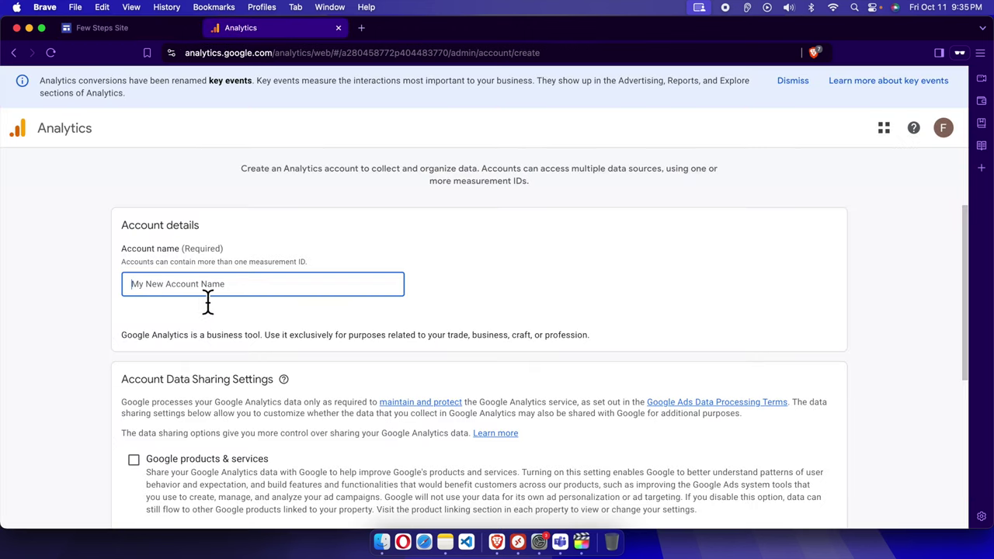
pyautogui.press('super+v')
pyautogui.scroll(-5, 284, 291)
pyautogui.scroll(2, 191, 259)
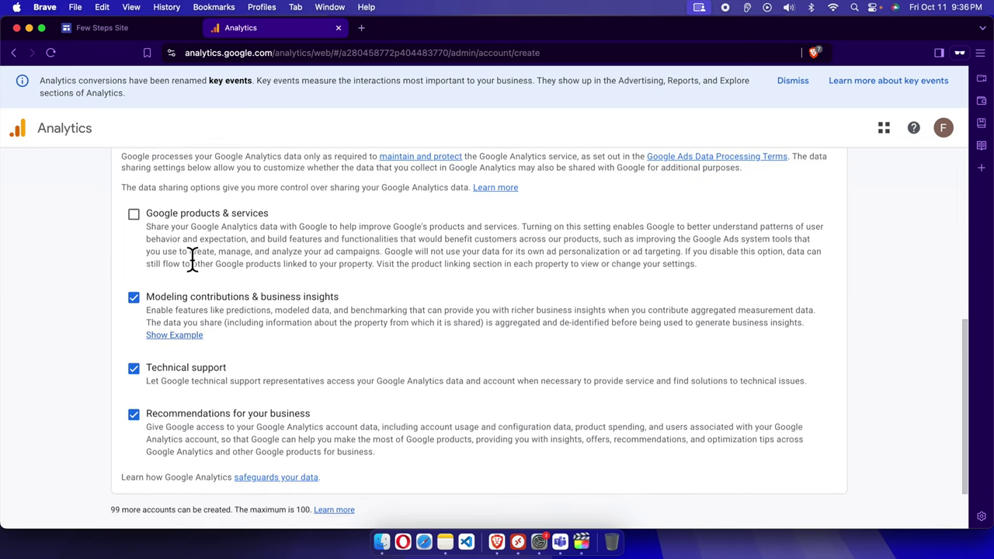
pyautogui.moveTo(125, 163); pyautogui.dragTo(273, 163)
pyautogui.scroll(-1, 213, 301)
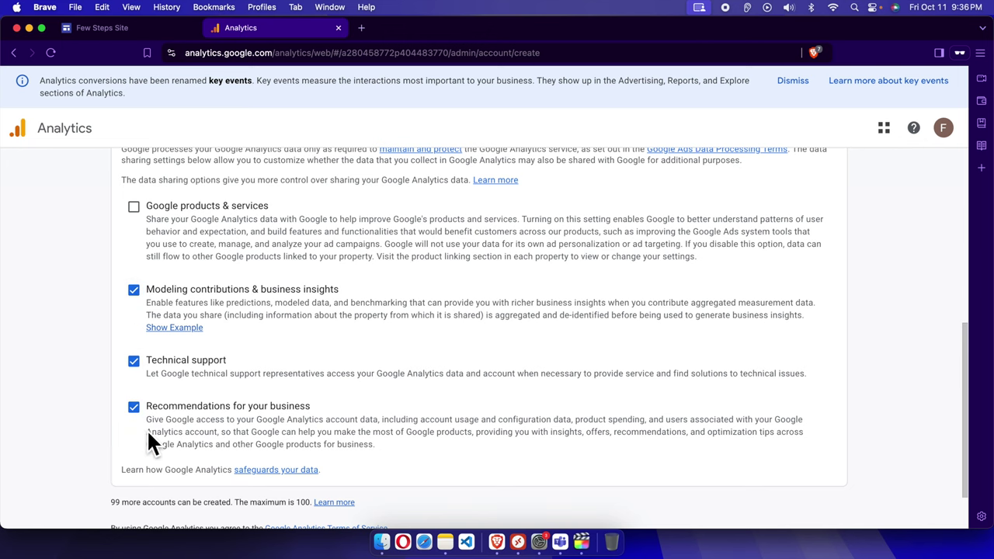
pyautogui.scroll(-2, 147, 432)
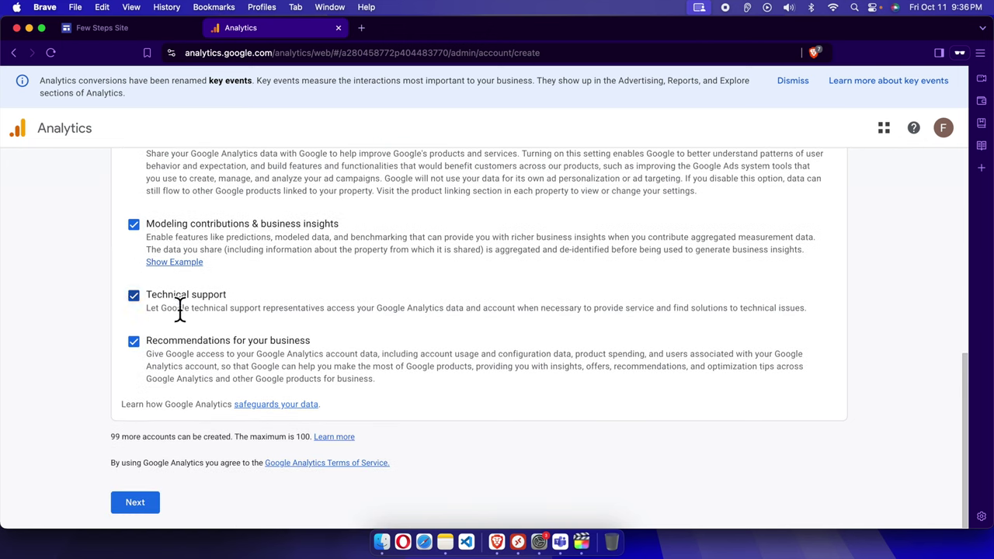
pyautogui.click(138, 505)
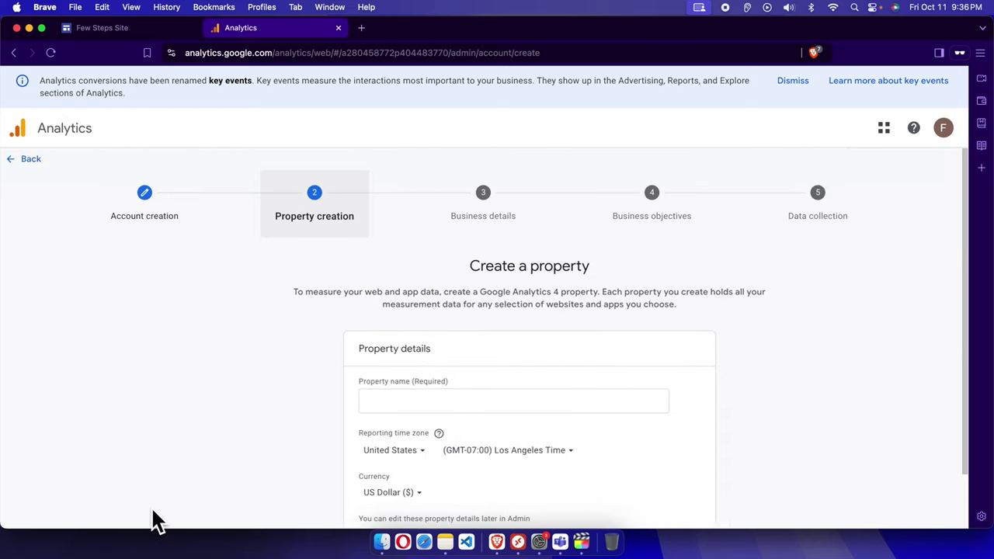
# Name the property 'fewstepssite', set its time zone to (GMT-04:00) New York Time, and continue.
pyautogui.scroll(-2, 466, 342)
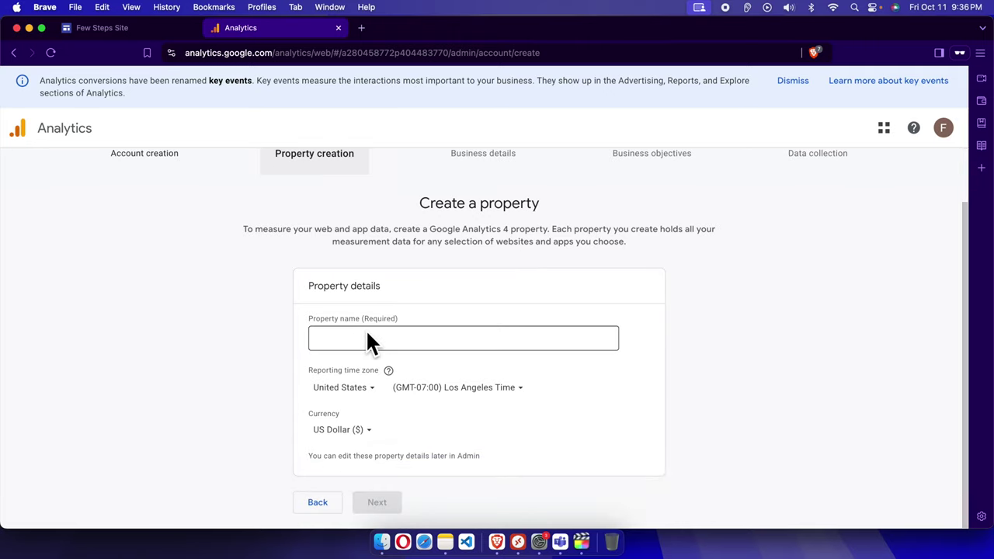
pyautogui.click(333, 342)
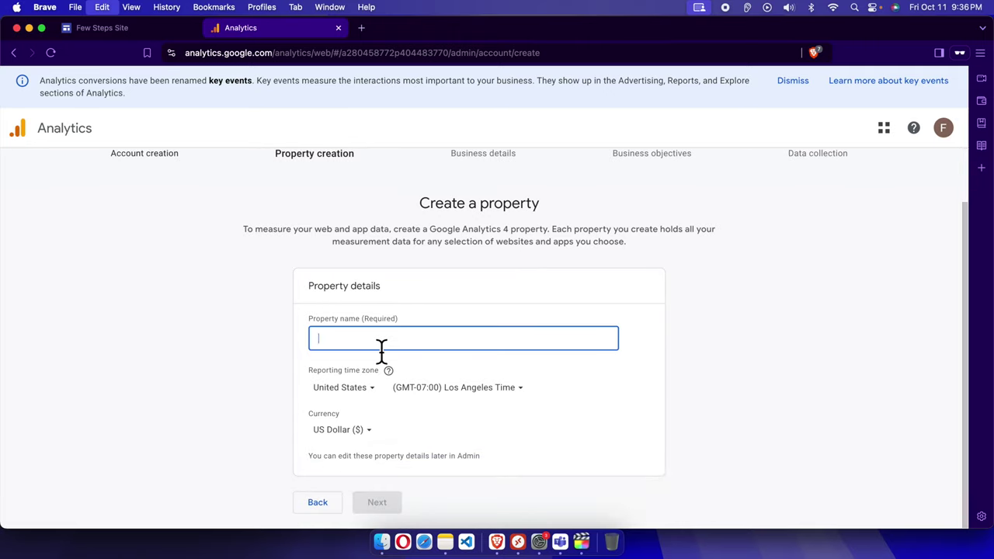
pyautogui.press('super+v')
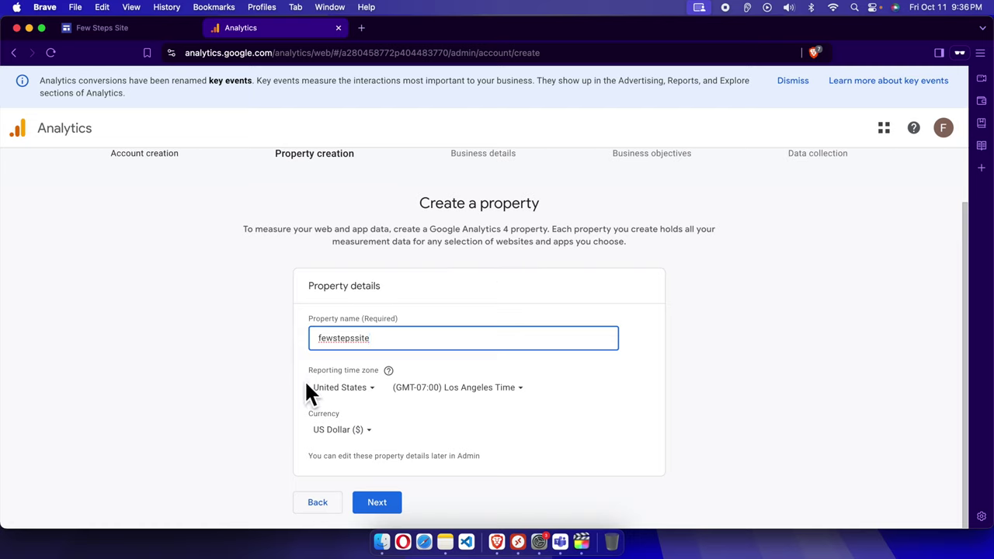
pyautogui.click(522, 391)
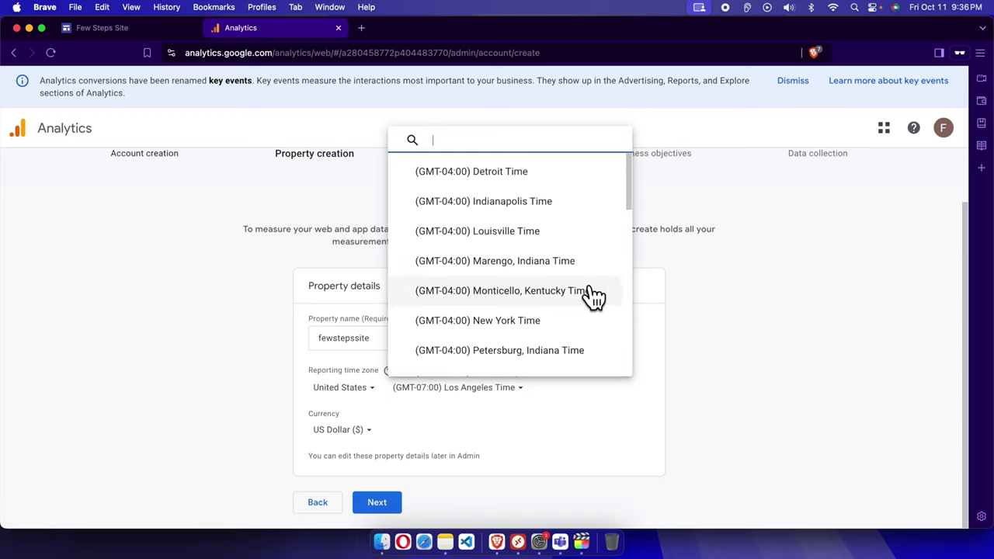
pyautogui.click(516, 322)
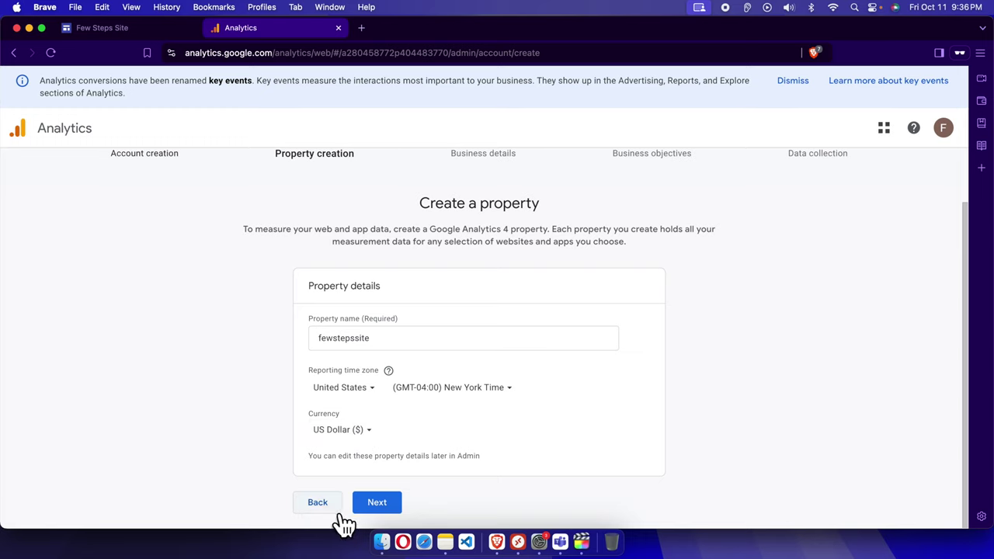
pyautogui.click(377, 504)
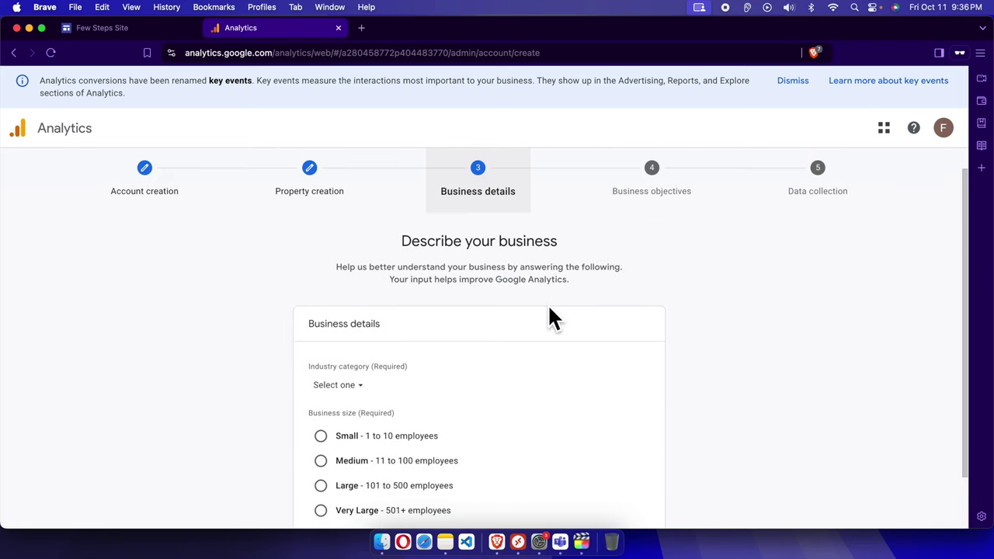
# Set the industry to Computers & Electronics and the business size to Small (1 to 10 employees).
pyautogui.scroll(-2, 439, 268)
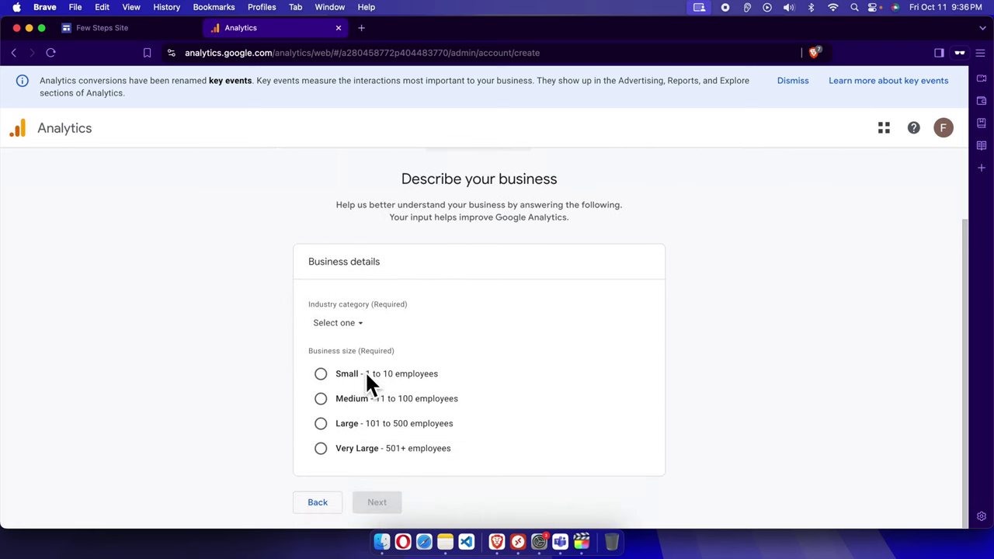
pyautogui.click(353, 325)
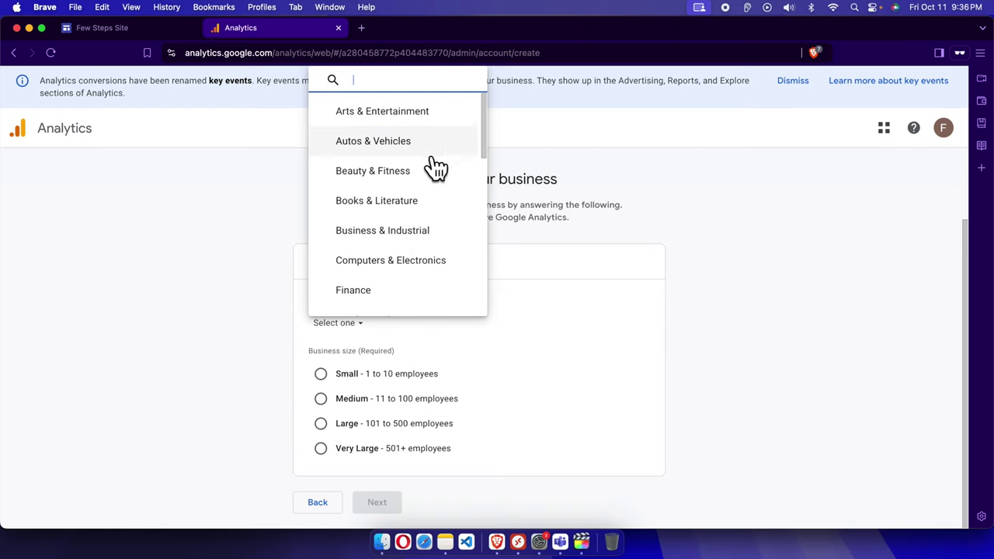
pyautogui.moveTo(486, 154); pyautogui.dragTo(482, 178)
pyautogui.click(388, 183)
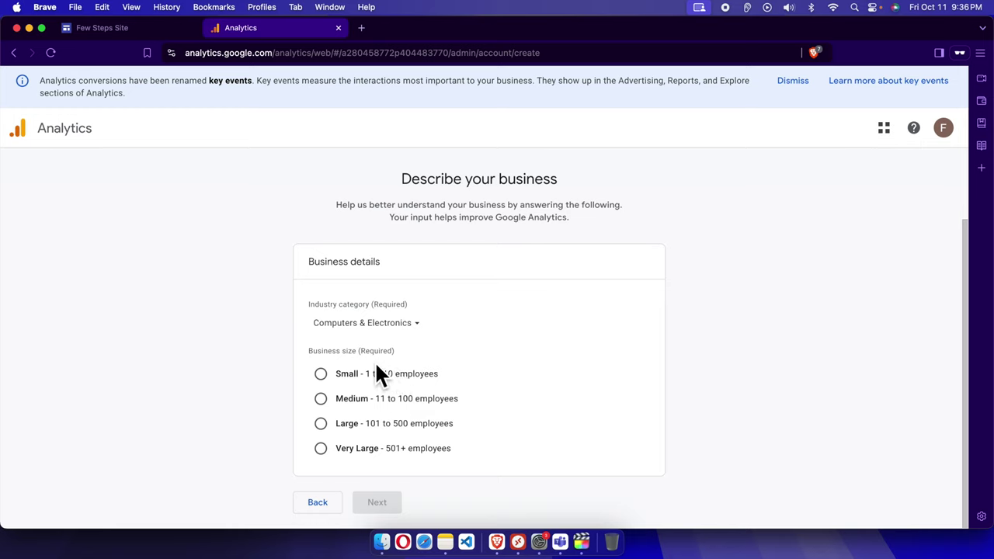
pyautogui.click(322, 375)
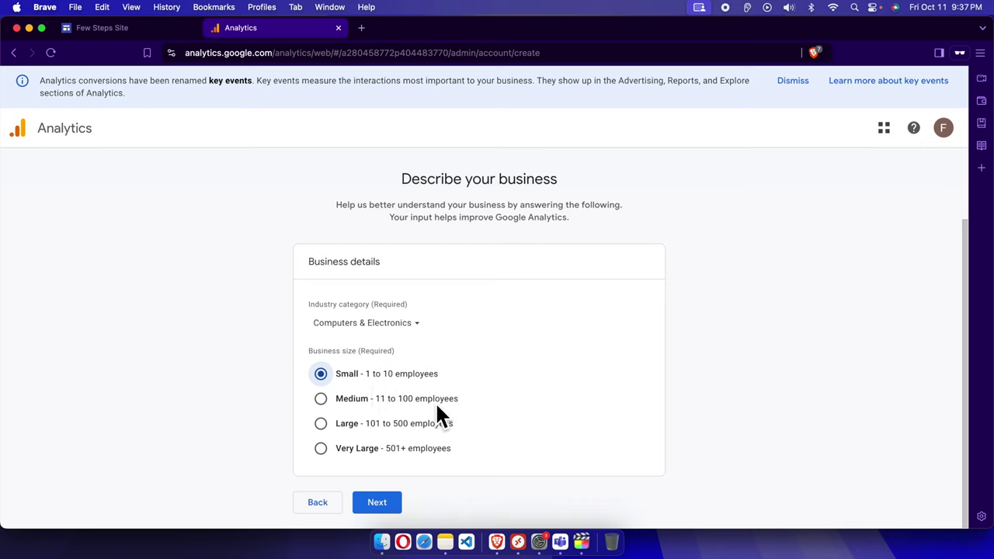
# Tick Leads, Sales, Traffic and User engagement & retention as business objectives.
pyautogui.click(378, 504)
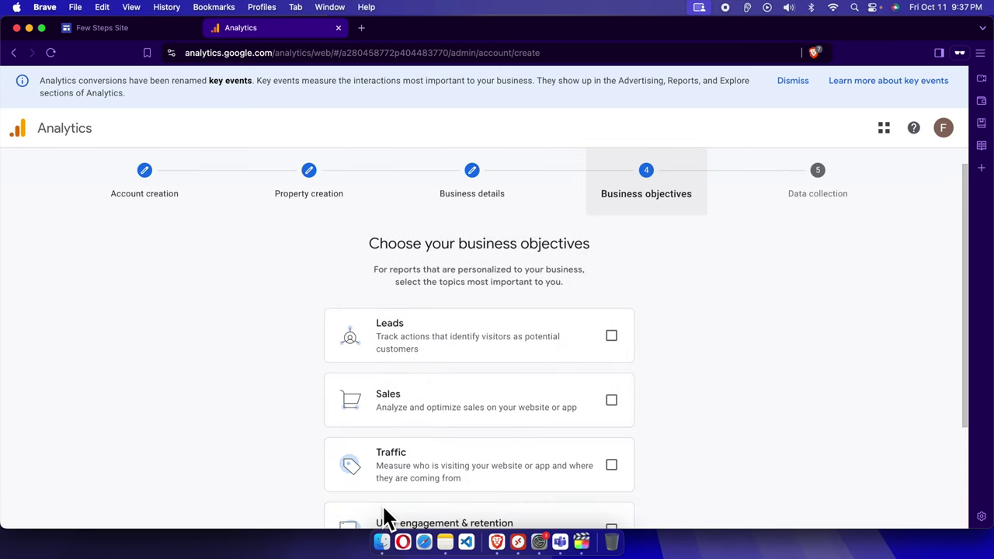
pyautogui.scroll(-5, 491, 359)
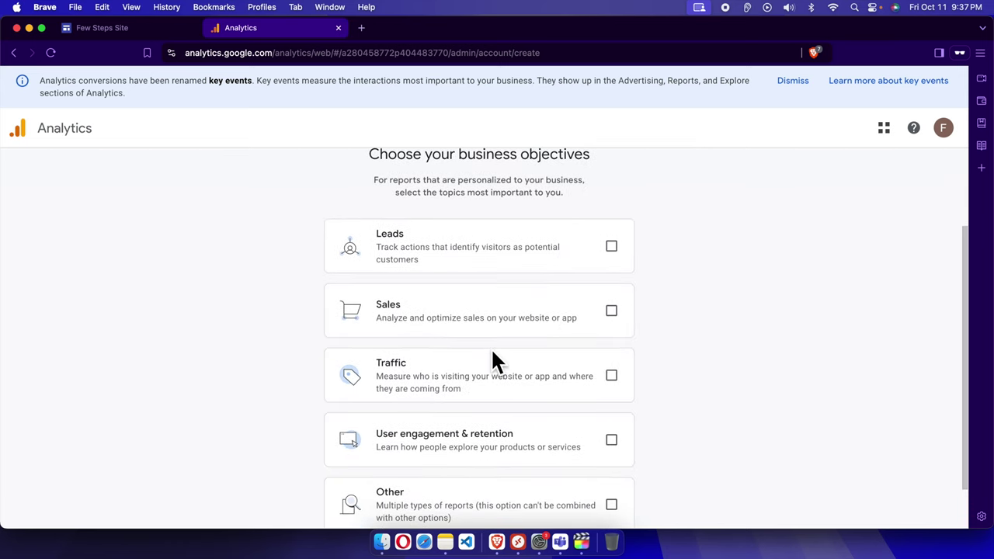
pyautogui.scroll(4, 420, 374)
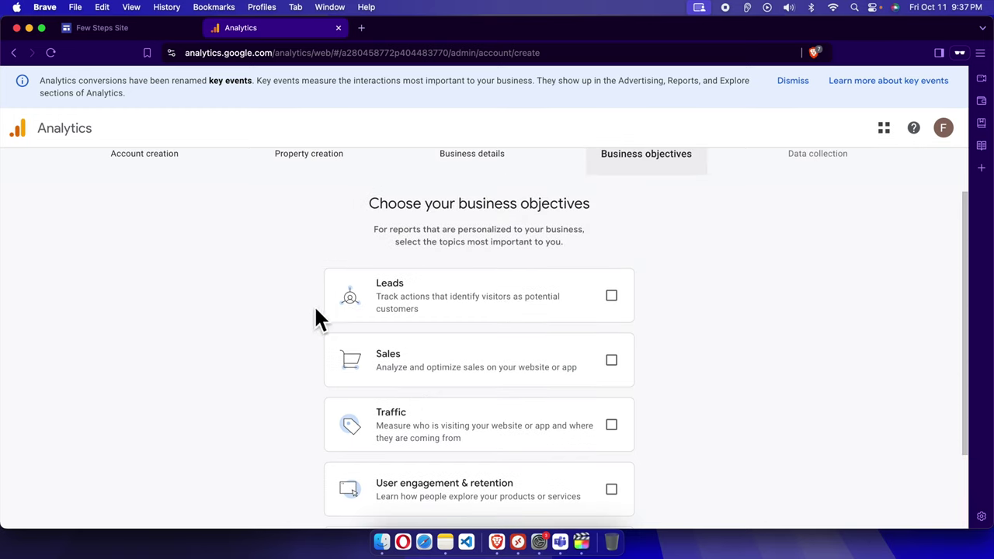
pyautogui.click(613, 299)
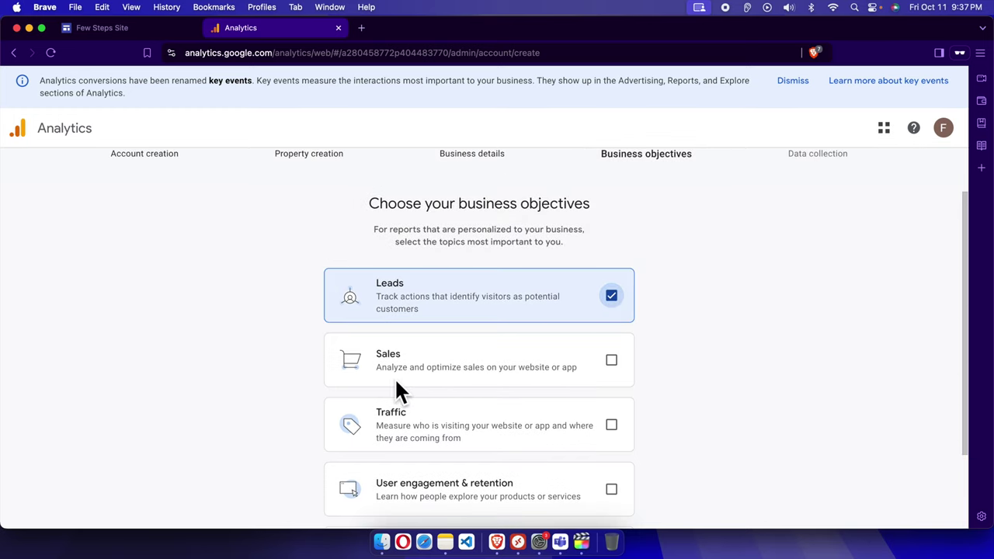
pyautogui.click(611, 362)
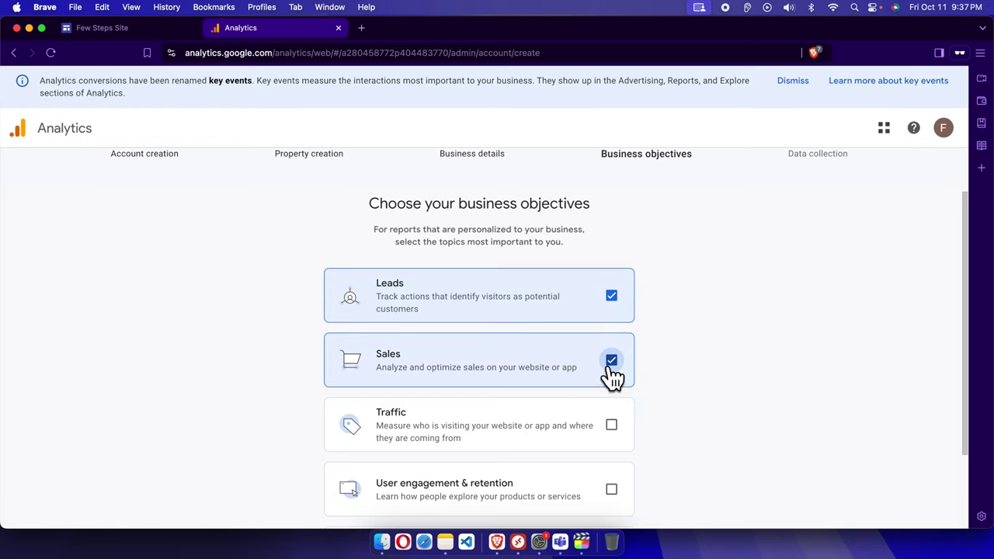
pyautogui.scroll(-3, 544, 370)
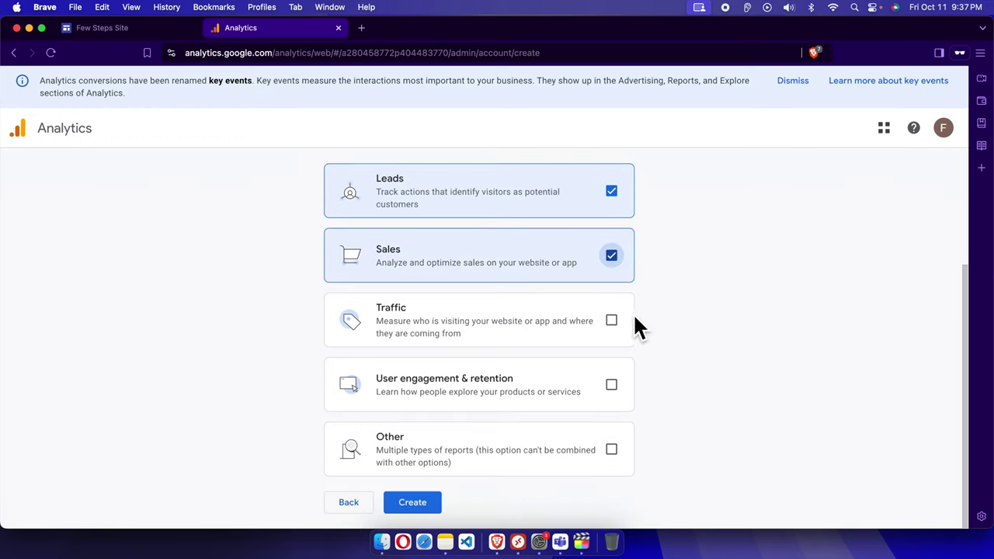
pyautogui.click(613, 322)
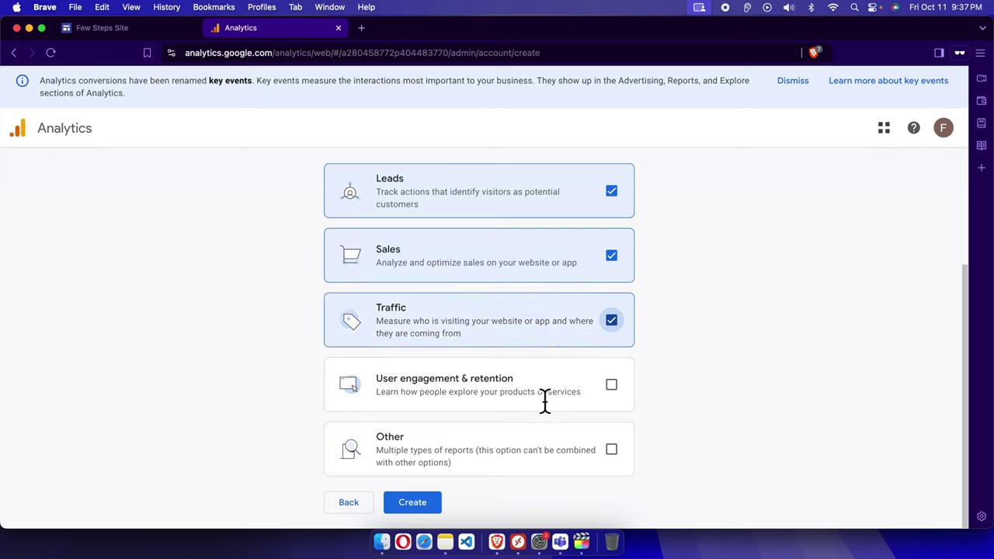
pyautogui.click(612, 385)
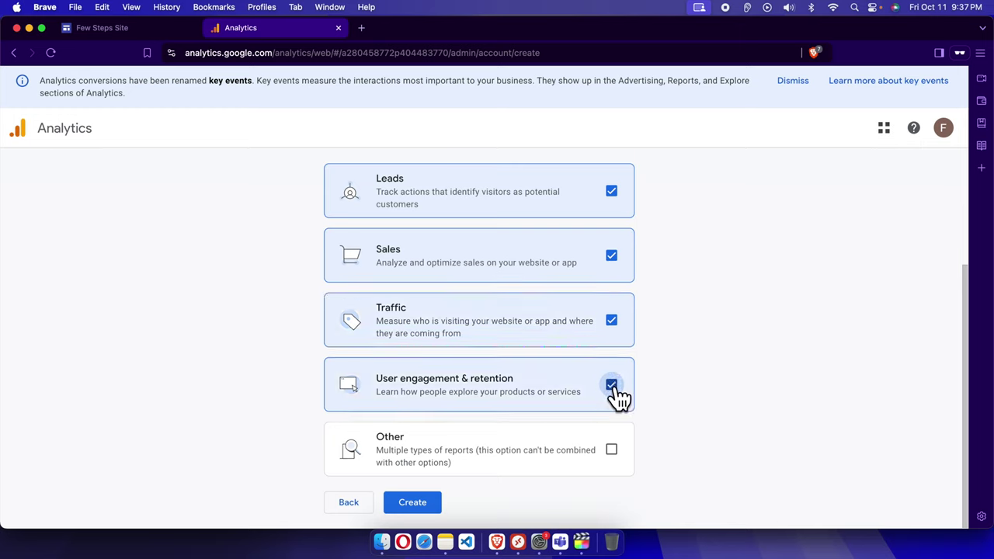
# After Other clears them, re-tick all four objectives and create the account and property.
pyautogui.click(612, 450)
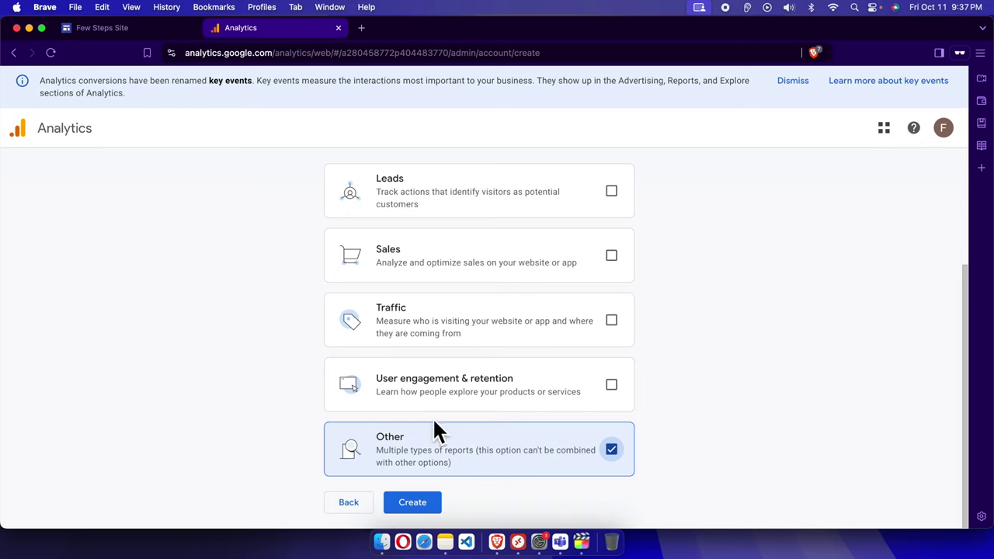
pyautogui.click(611, 386)
pyautogui.click(612, 321)
pyautogui.click(612, 257)
pyautogui.click(612, 191)
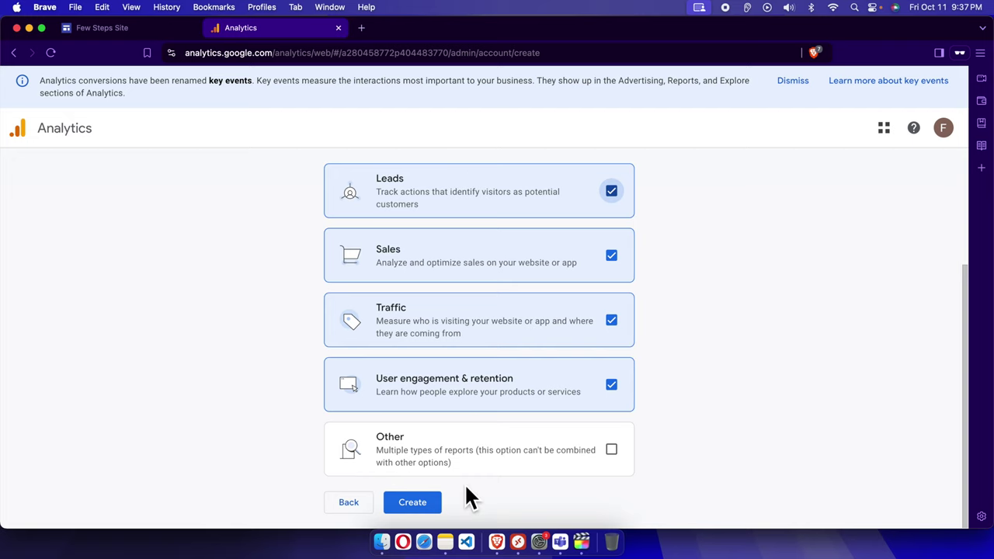
pyautogui.click(425, 510)
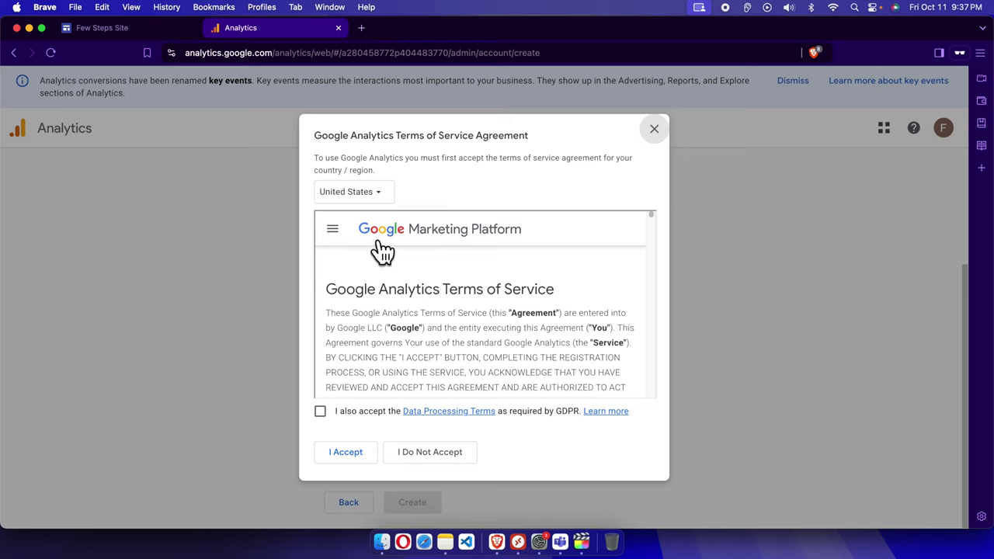
# Accept the Terms of Service along with the GDPR Data Processing Terms.
pyautogui.moveTo(444, 289); pyautogui.dragTo(566, 292)
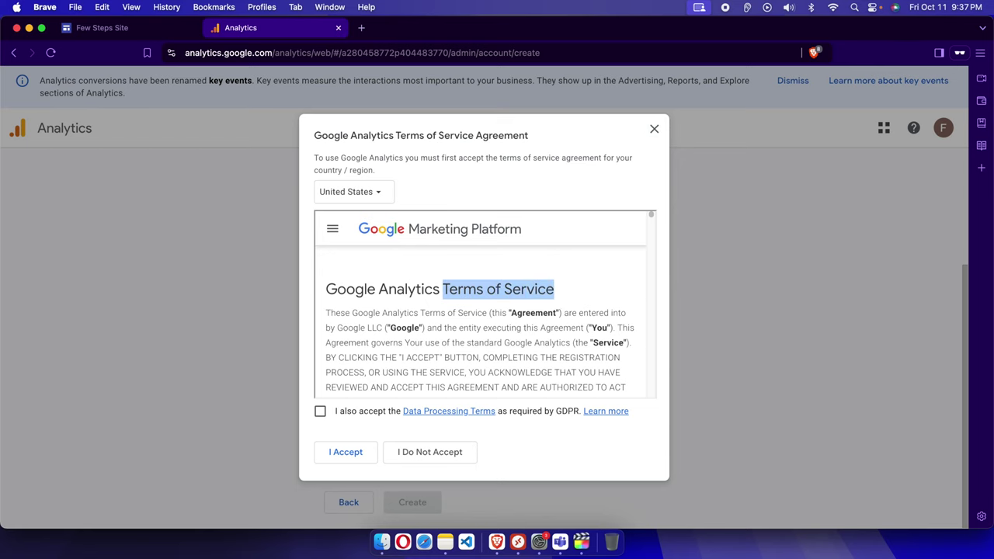
pyautogui.click(322, 412)
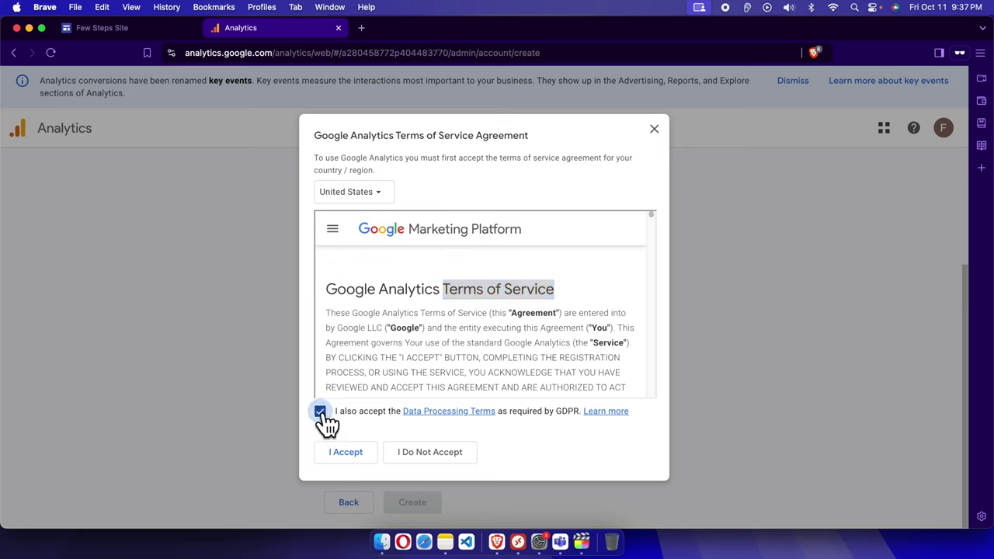
pyautogui.click(345, 464)
pyautogui.click(356, 458)
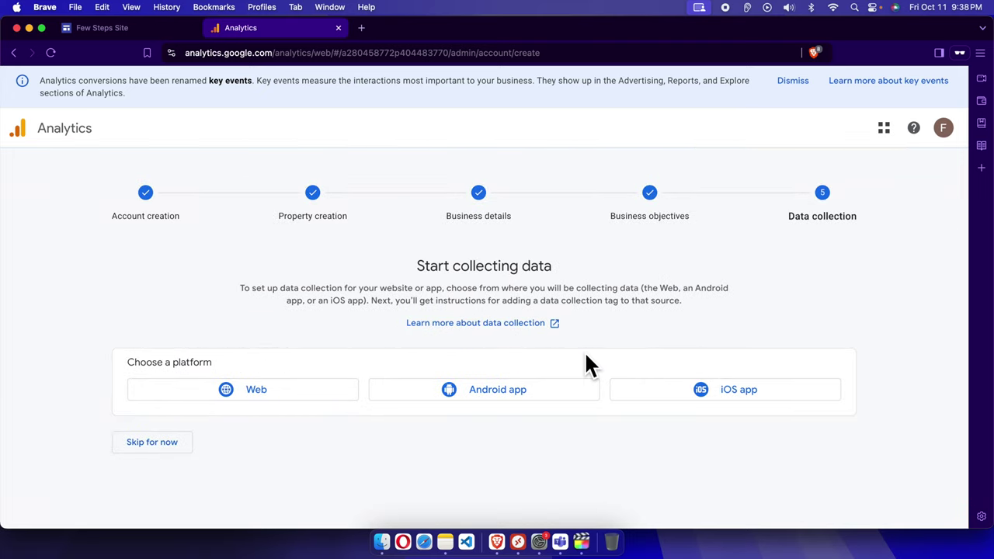
# Choose Web as the data collection platform.
pyautogui.click(102, 28)
pyautogui.click(285, 29)
pyautogui.click(256, 391)
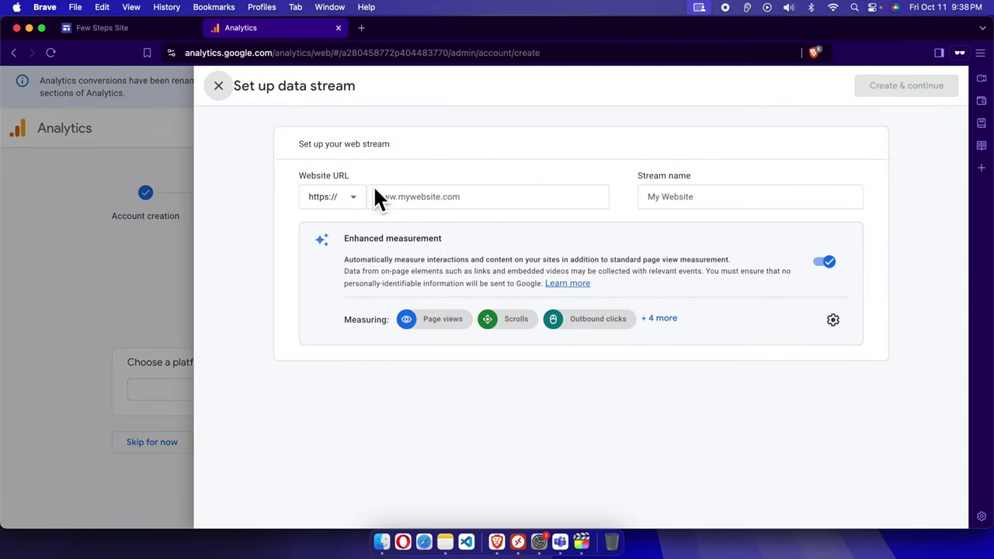
pyautogui.click(124, 31)
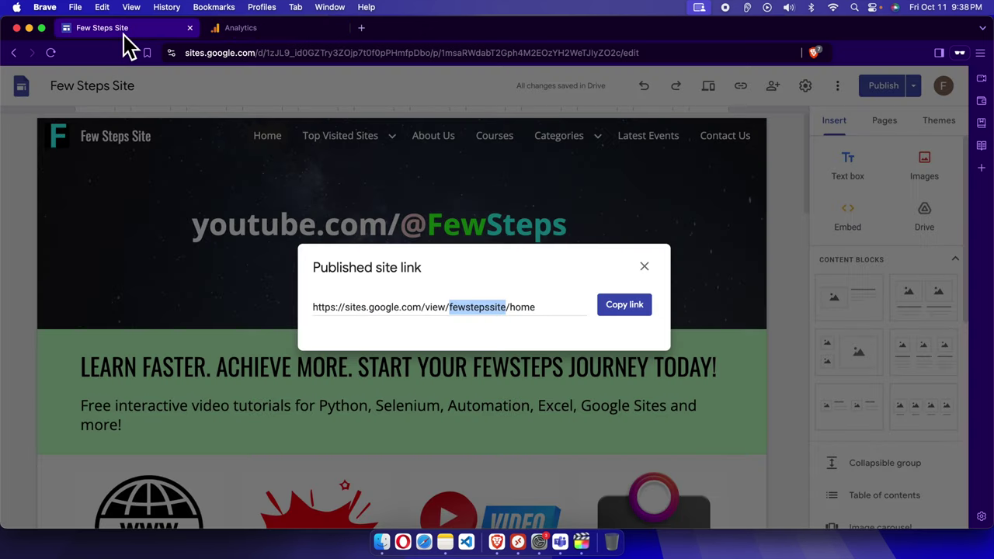
pyautogui.click(565, 315)
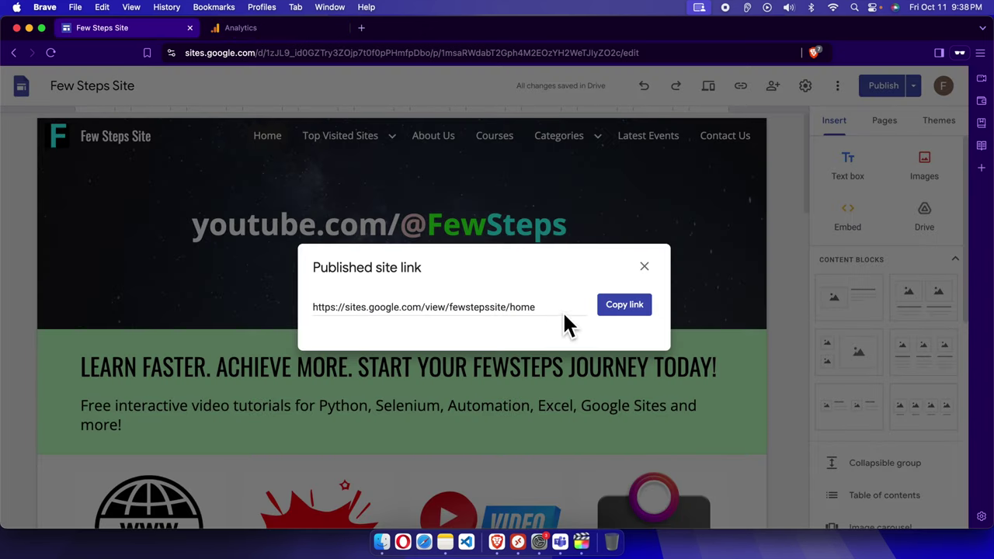
pyautogui.click(626, 307)
pyautogui.click(271, 31)
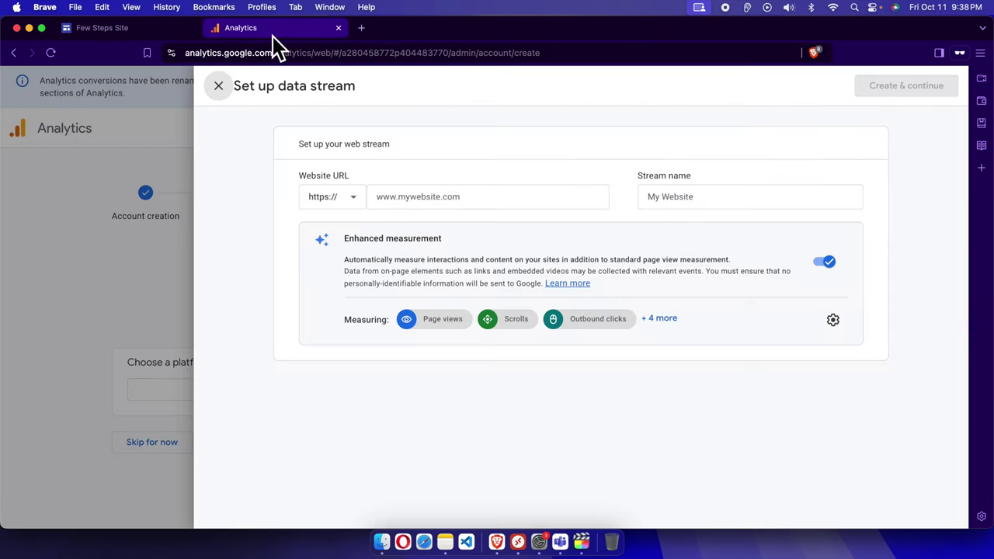
pyautogui.click(389, 204)
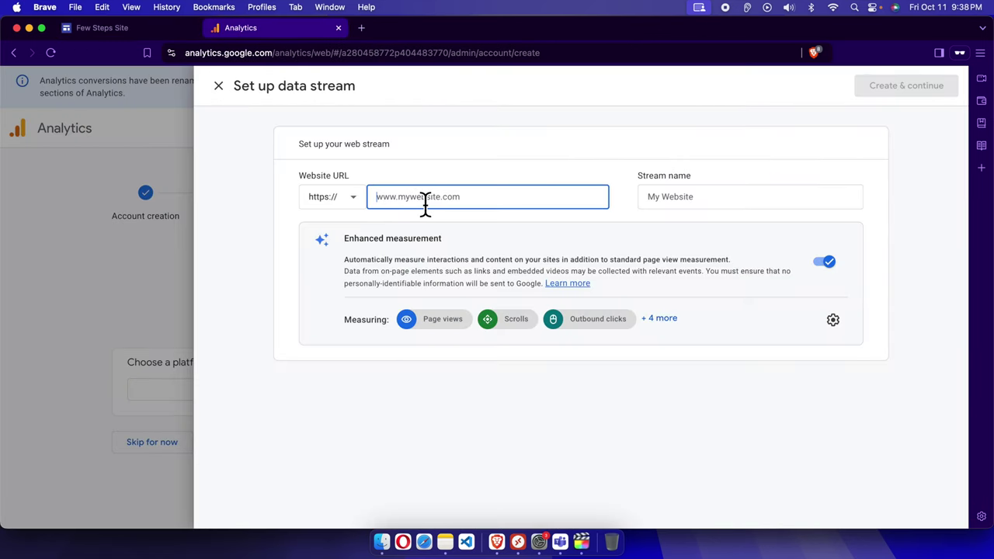
pyautogui.press('super+v')
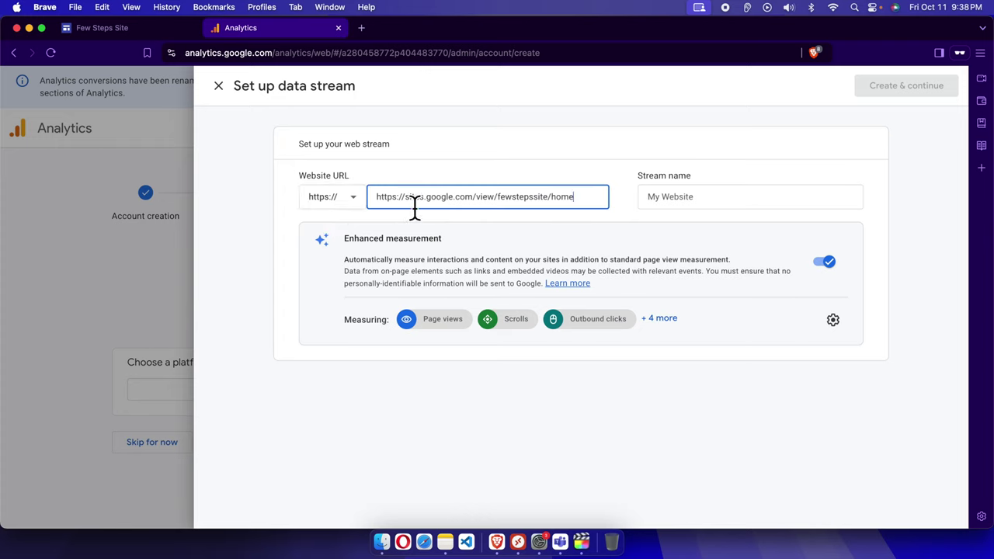
pyautogui.moveTo(406, 201); pyautogui.dragTo(377, 196)
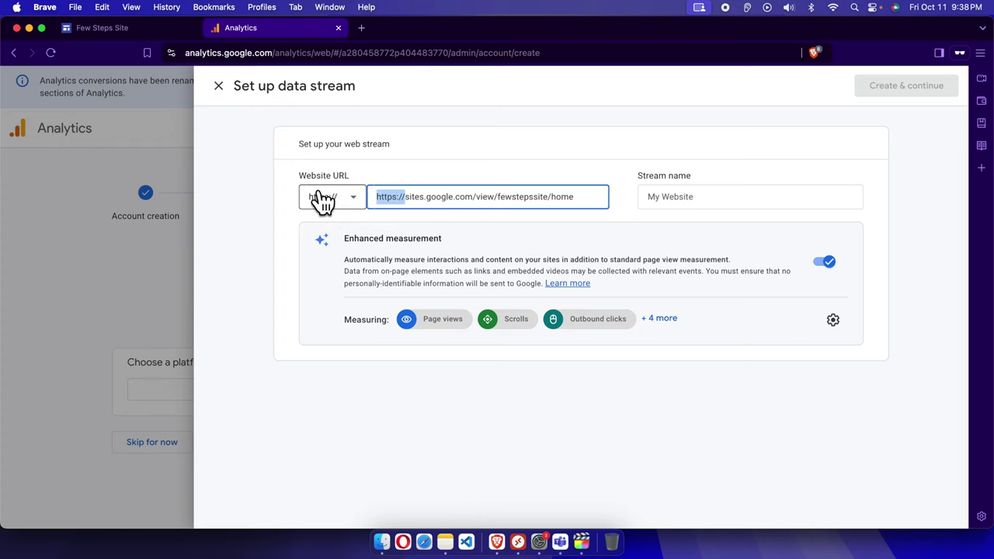
pyautogui.press('BackSpace')
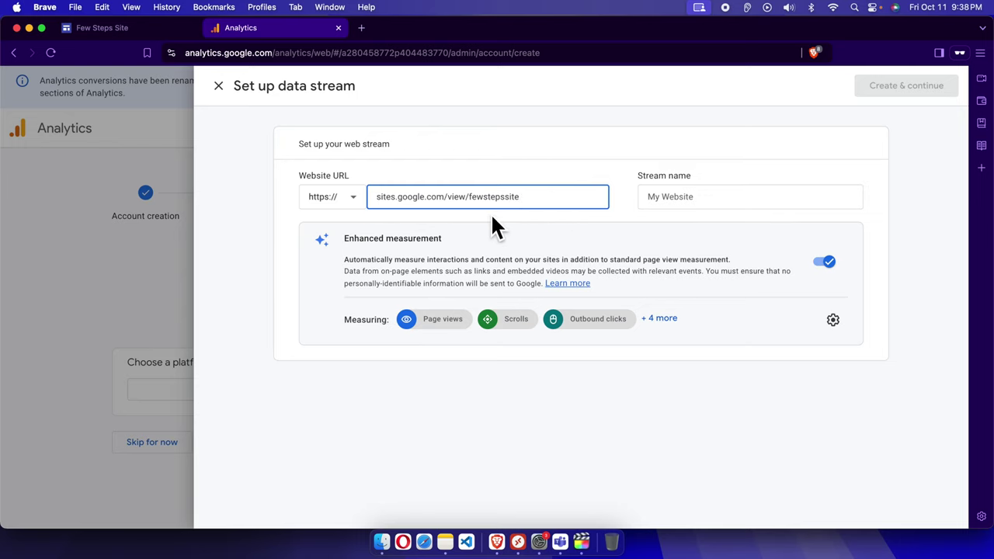
# Name the web stream 'fewstepssite', copying the name from the published site link, and create it.
pyautogui.click(677, 198)
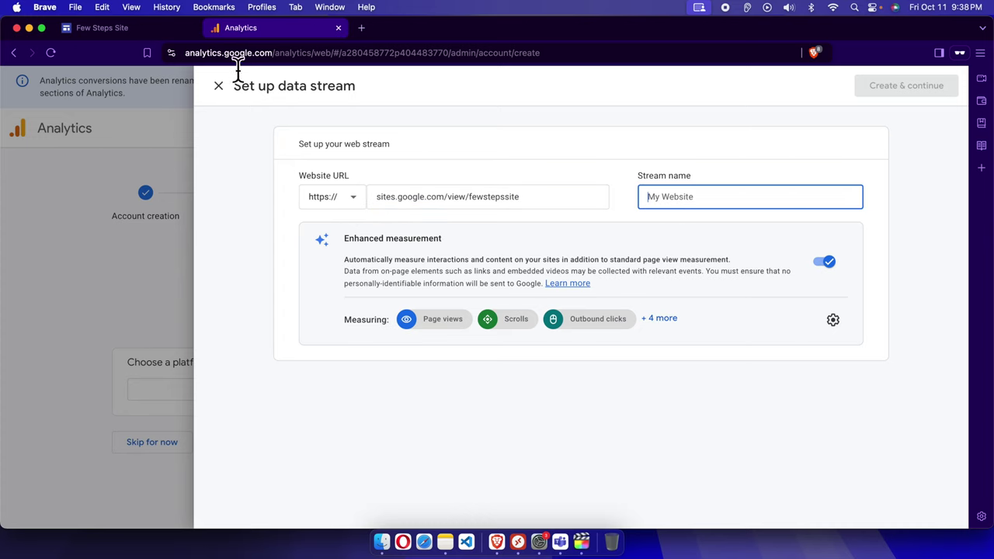
pyautogui.click(138, 31)
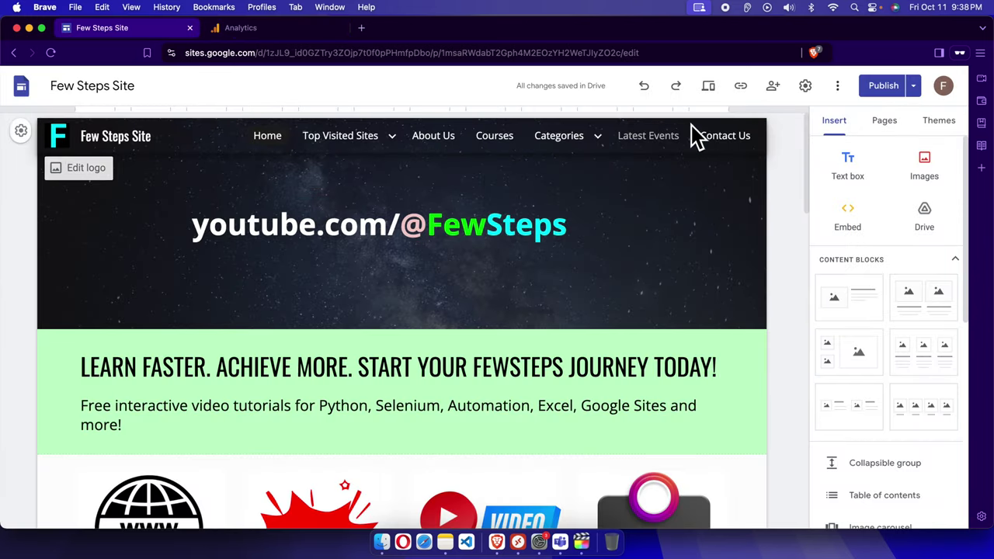
pyautogui.click(740, 85)
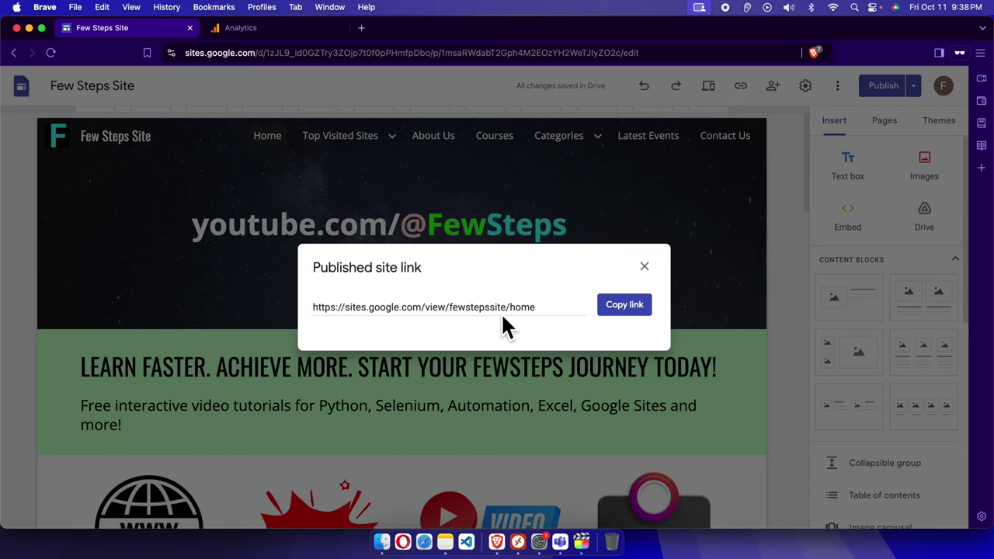
pyautogui.doubleClick(471, 311)
pyautogui.click(254, 31)
pyautogui.click(674, 203)
pyautogui.press('super+v')
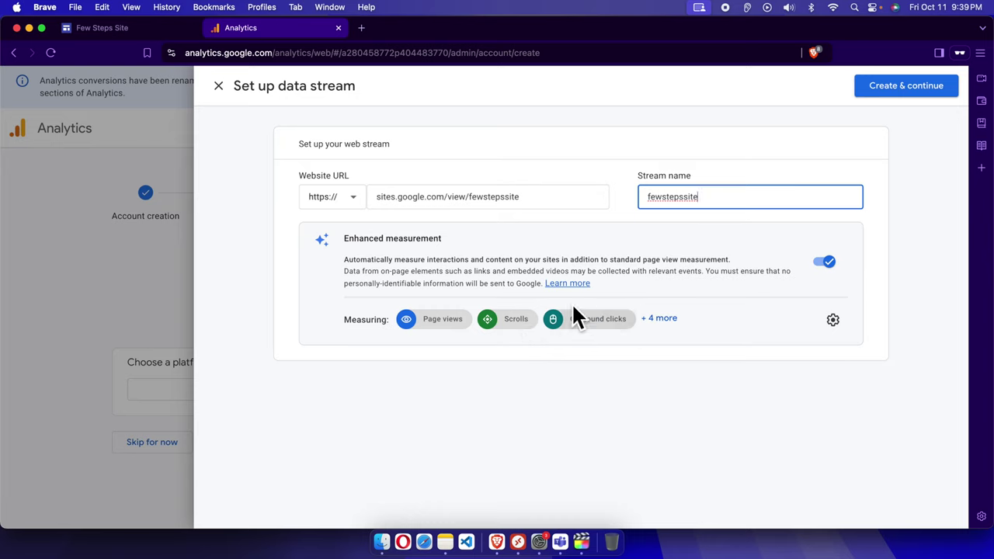
pyautogui.click(902, 89)
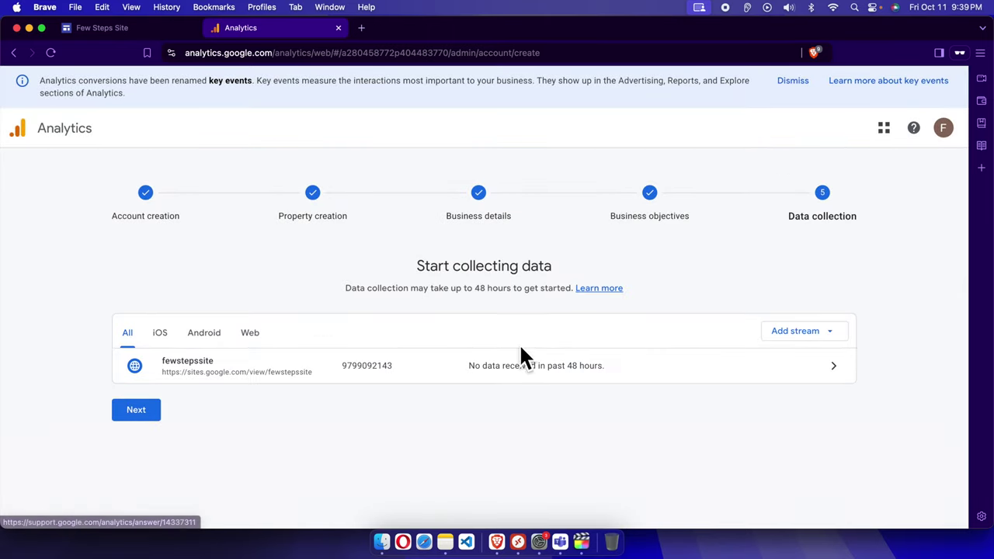
# Open the stream's Google tag setup, review the code snippet, and test installation (tag not detected).
pyautogui.click(575, 364)
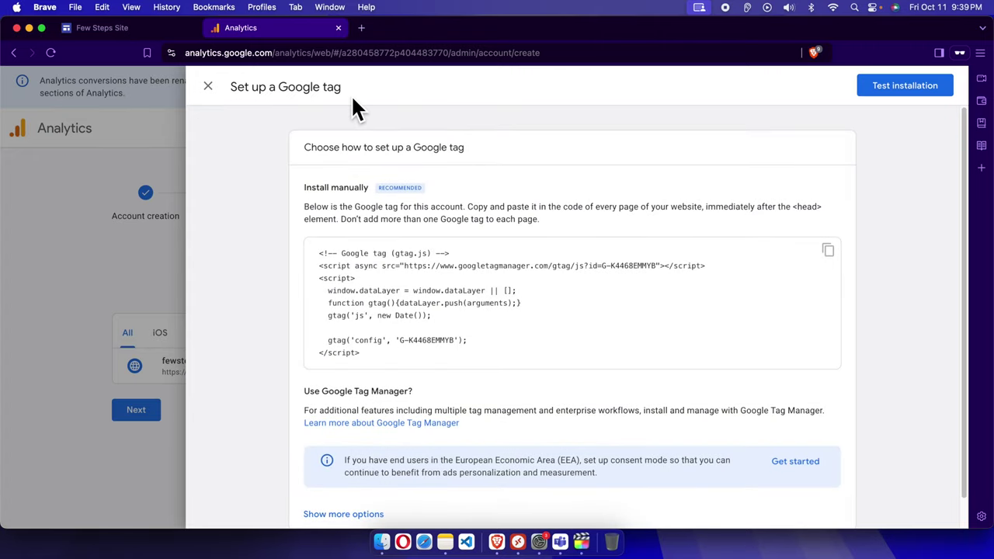
pyautogui.scroll(-2, 754, 288)
pyautogui.scroll(2, 515, 295)
pyautogui.moveTo(417, 330); pyautogui.dragTo(322, 260)
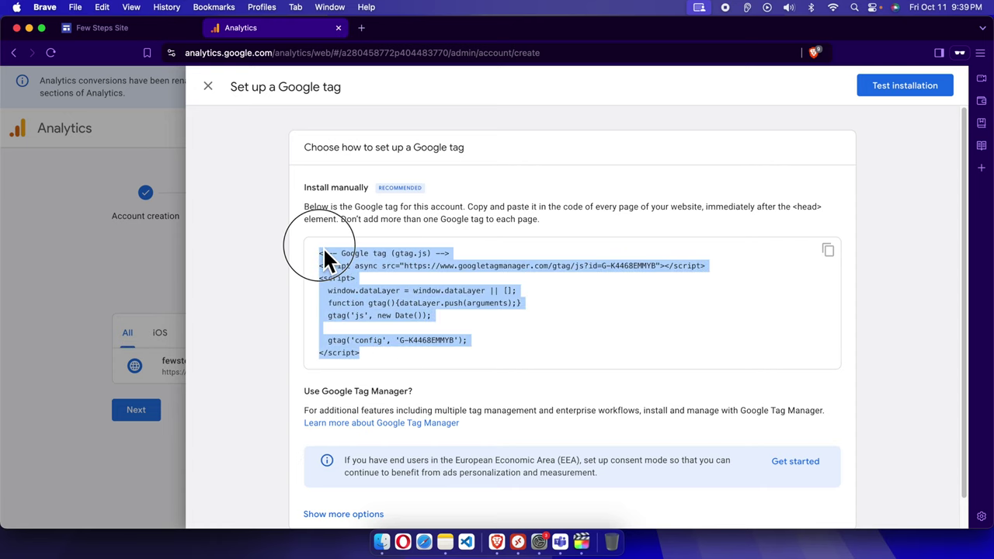
pyautogui.click(492, 314)
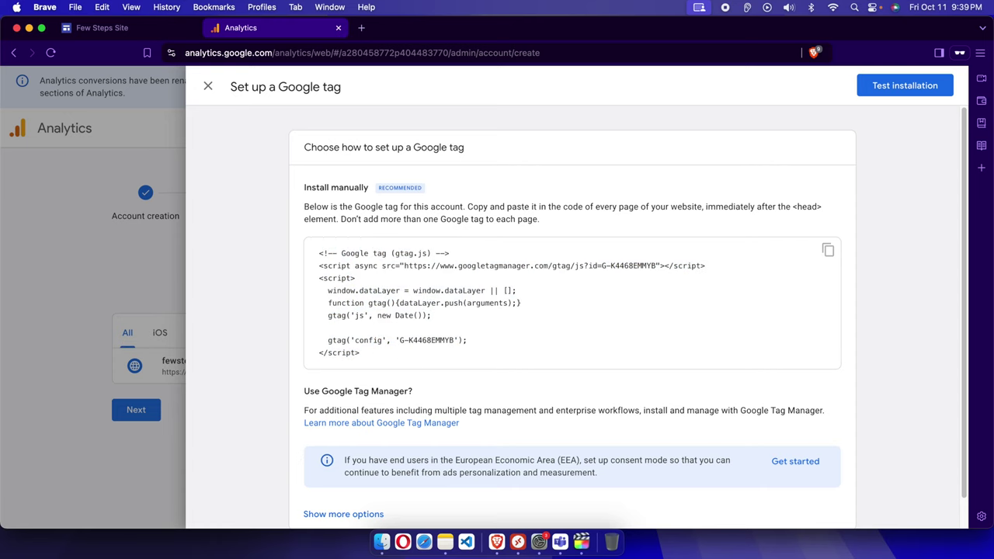
pyautogui.click(889, 88)
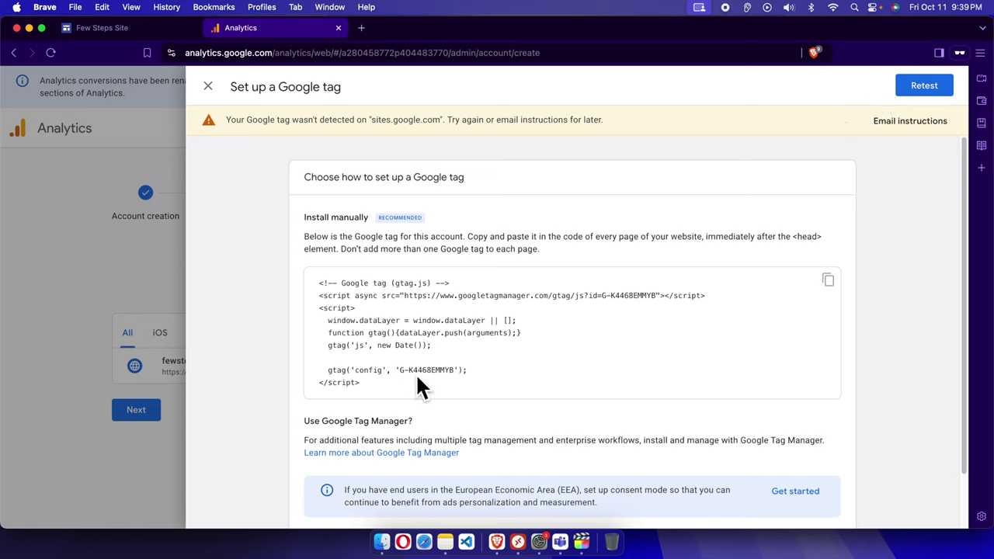
# Copy the G- measurement ID from the gtag config line and paste-check it in a private tab.
pyautogui.moveTo(399, 372); pyautogui.dragTo(457, 377)
pyautogui.rightClick(447, 374)
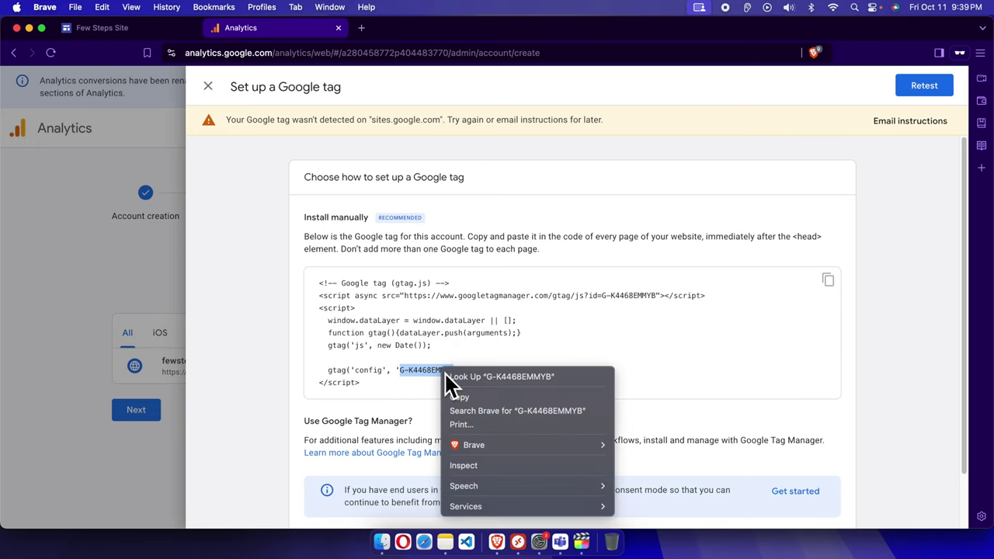
pyautogui.click(476, 396)
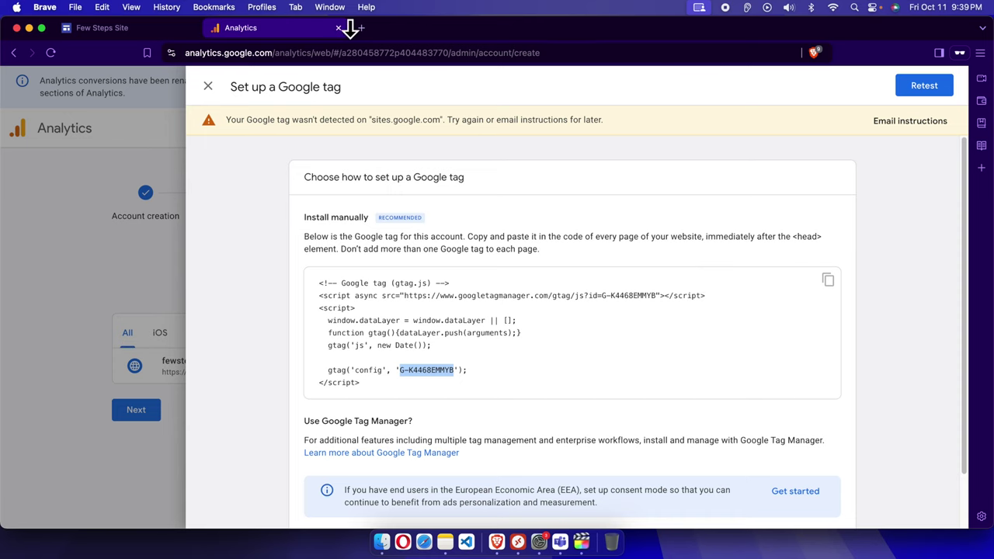
pyautogui.click(362, 31)
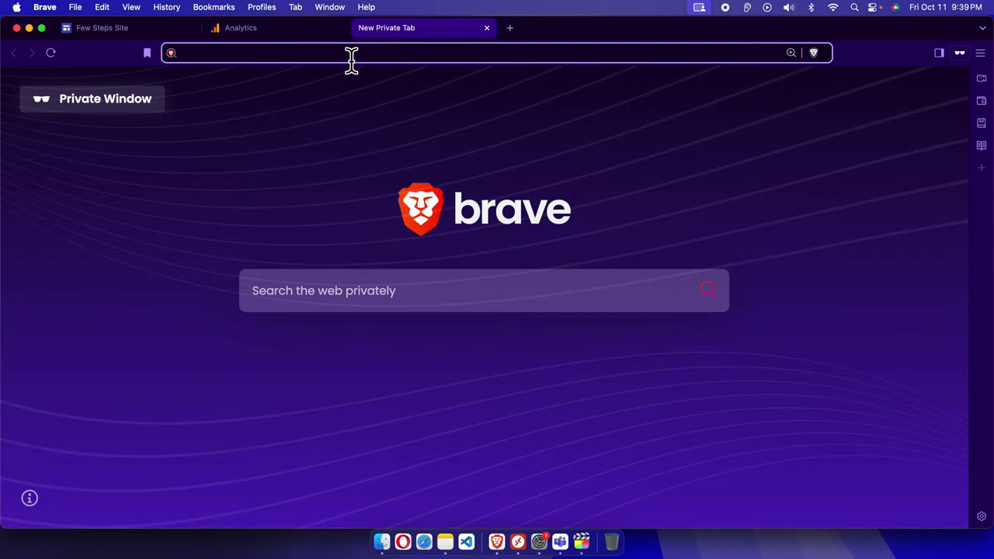
pyautogui.press('super+v')
pyautogui.click(465, 138)
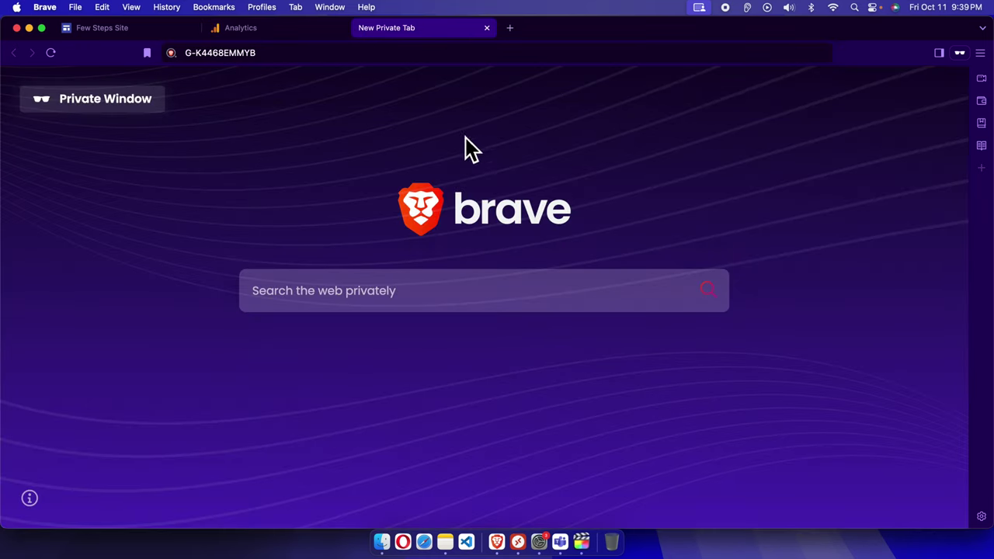
# Close the Google tag panel and open the fewstepssite web stream details.
pyautogui.click(269, 31)
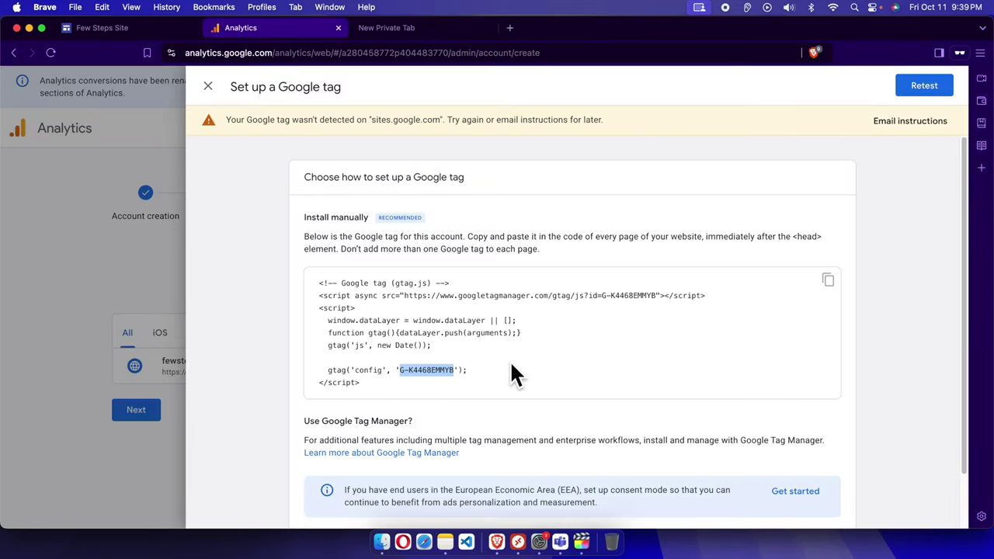
pyautogui.click(207, 87)
pyautogui.click(565, 365)
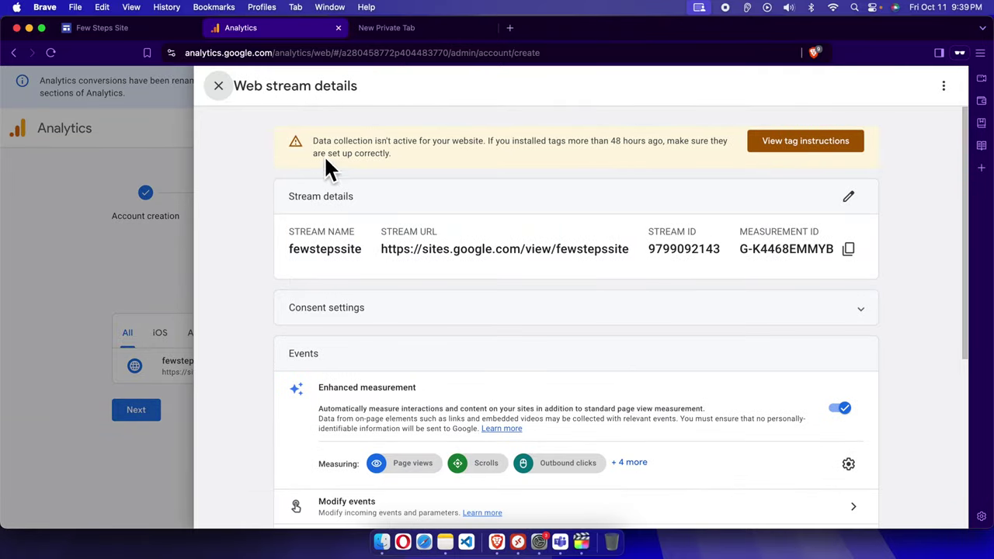
# Drag the measurement ID from the stream details into the private tab to check it.
pyautogui.moveTo(235, 87); pyautogui.dragTo(365, 87)
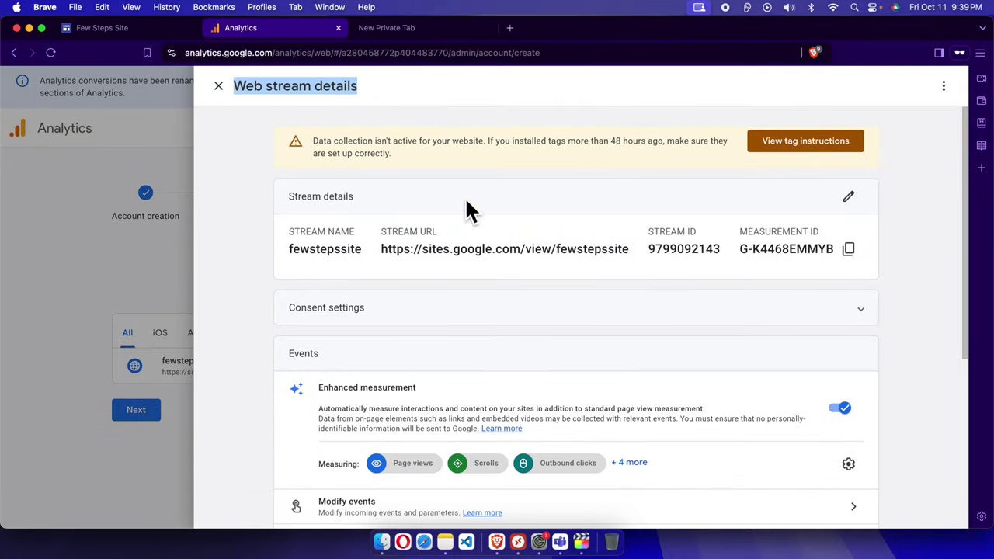
pyautogui.scroll(-1, 541, 307)
pyautogui.scroll(-5, 541, 307)
pyautogui.scroll(5, 544, 299)
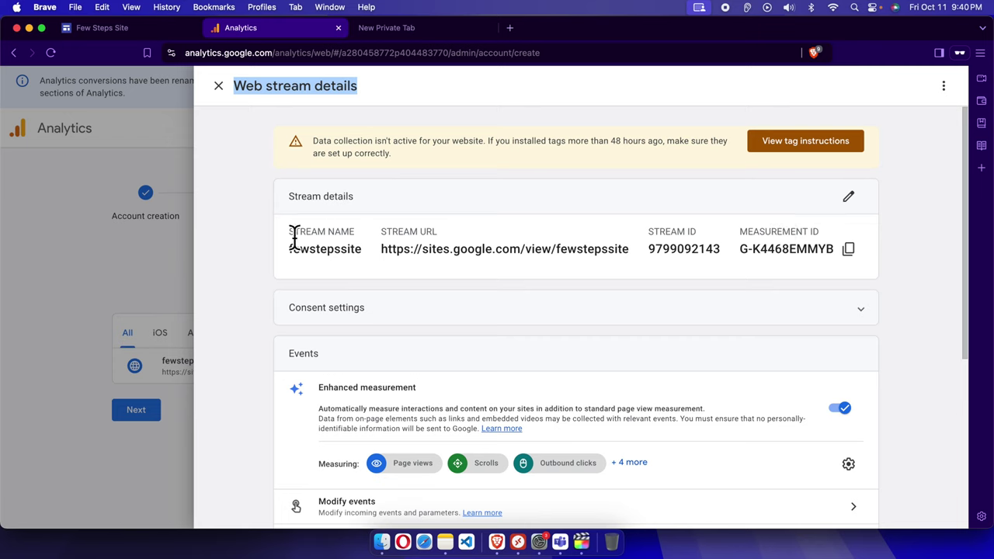
pyautogui.moveTo(295, 238); pyautogui.dragTo(506, 240)
pyautogui.click(768, 259)
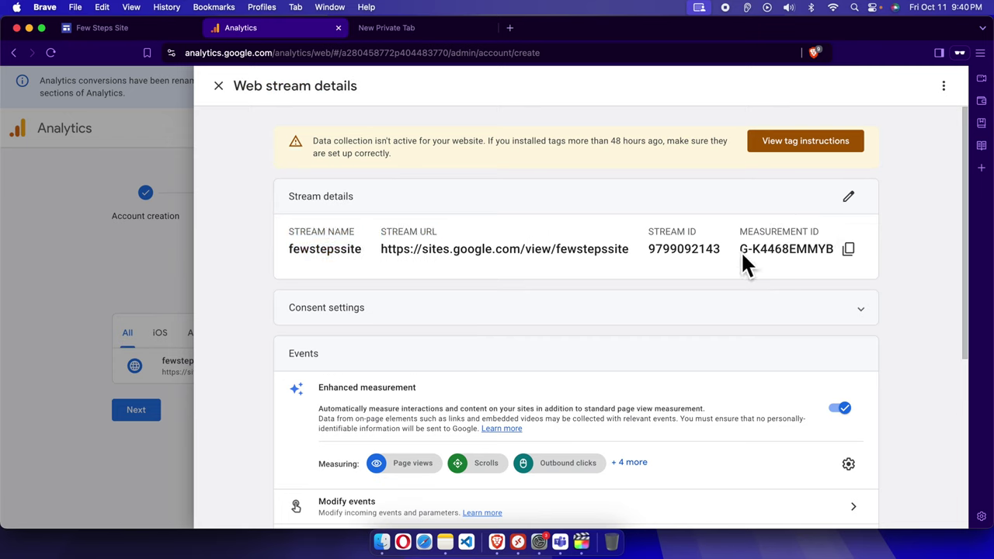
pyautogui.moveTo(743, 256); pyautogui.dragTo(417, 53)
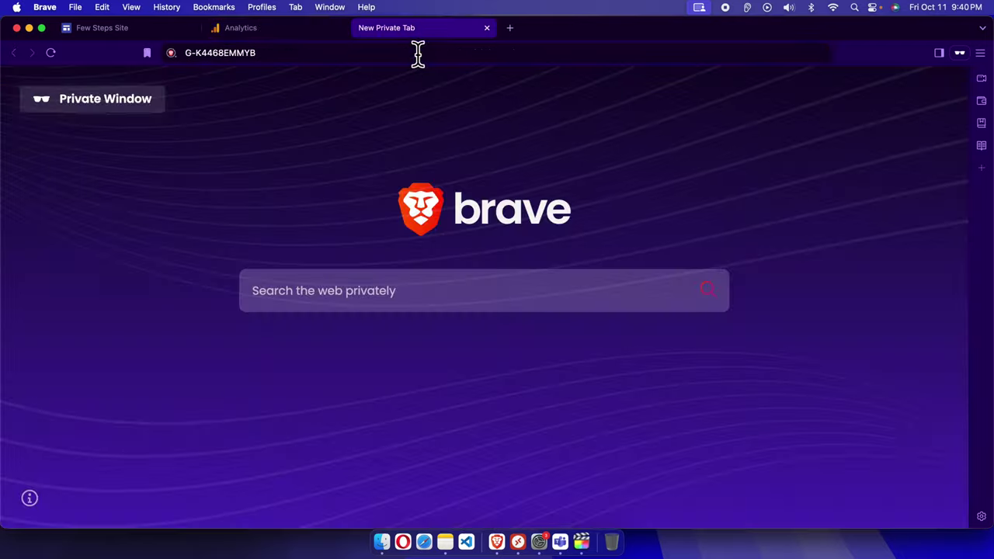
pyautogui.click(280, 33)
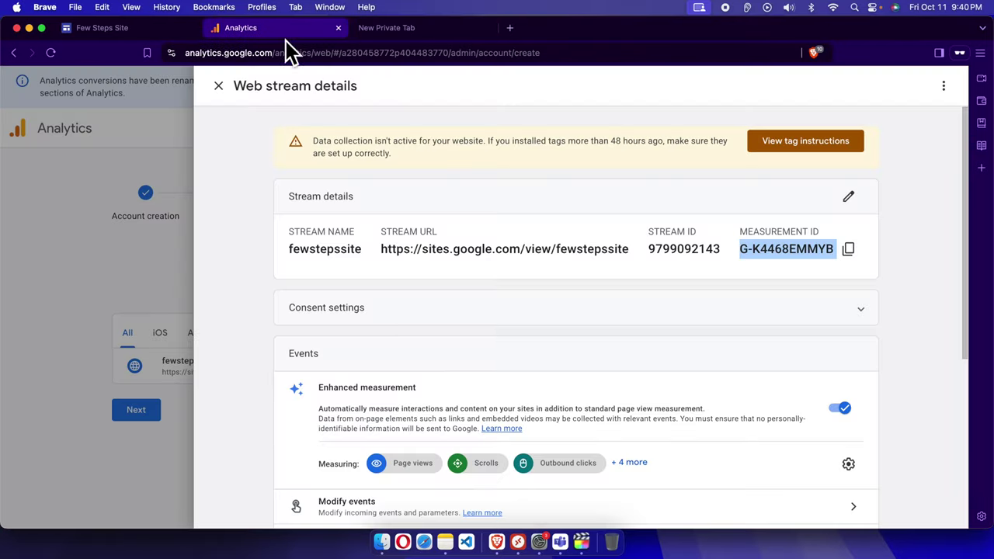
# Copy the fewstepssite measurement ID with the copy icon beside it.
pyautogui.click(751, 272)
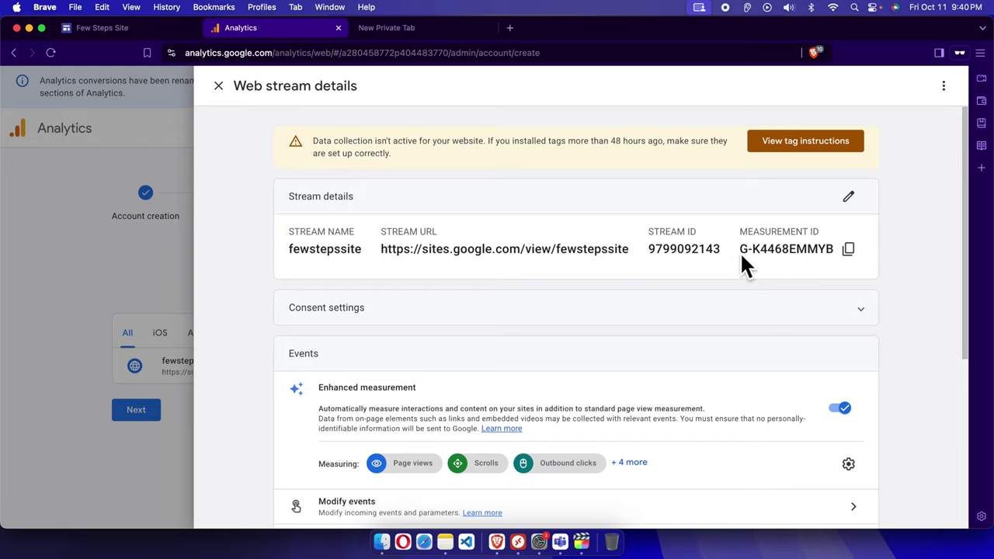
pyautogui.moveTo(741, 256); pyautogui.dragTo(835, 262)
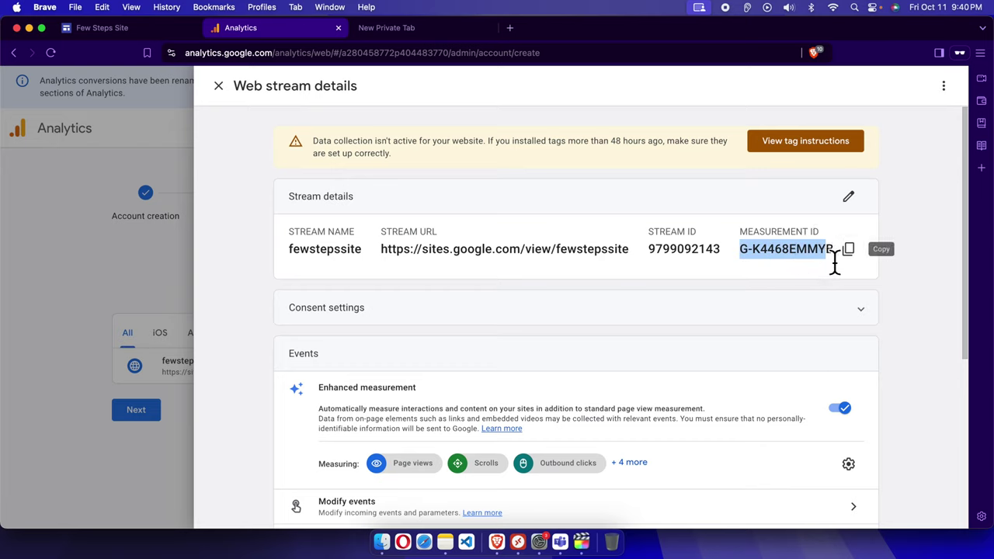
pyautogui.click(834, 262)
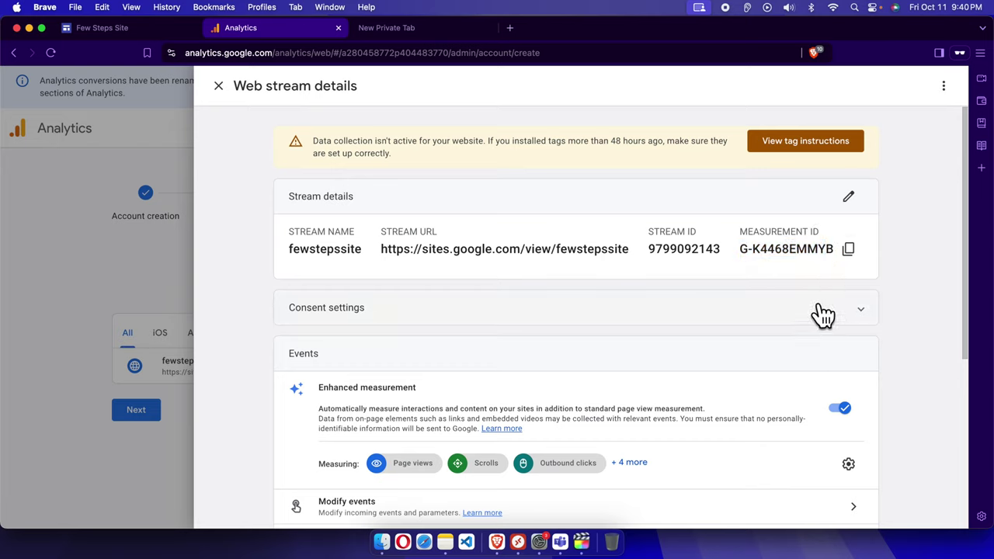
pyautogui.click(848, 250)
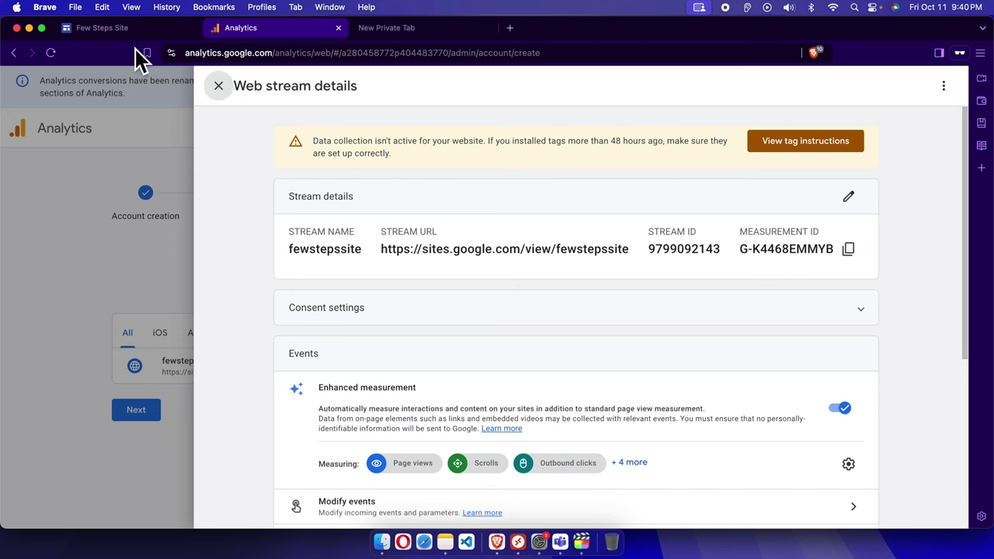
# Paste the measurement ID into Settings > Analytics in Few Steps Site and enable analytics.
pyautogui.click(113, 33)
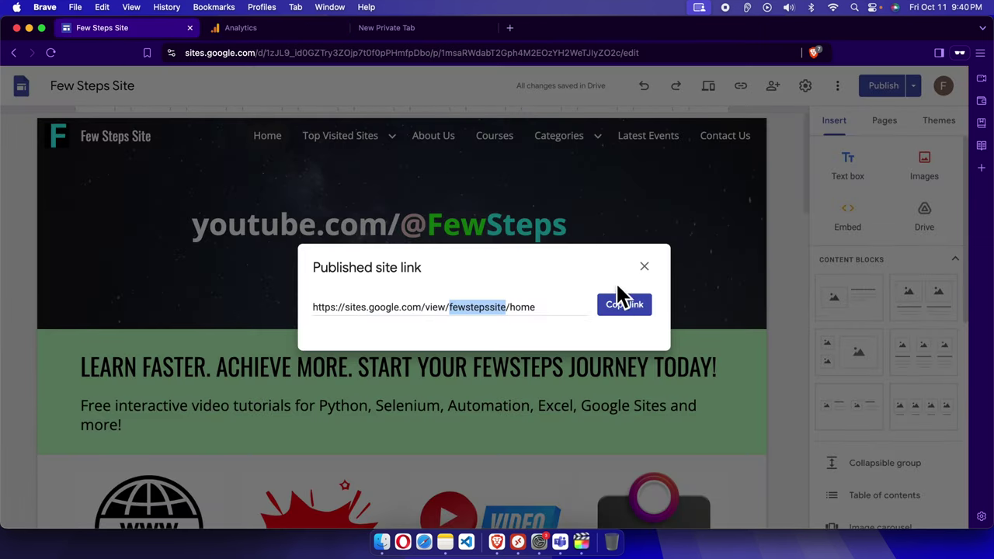
pyautogui.click(645, 272)
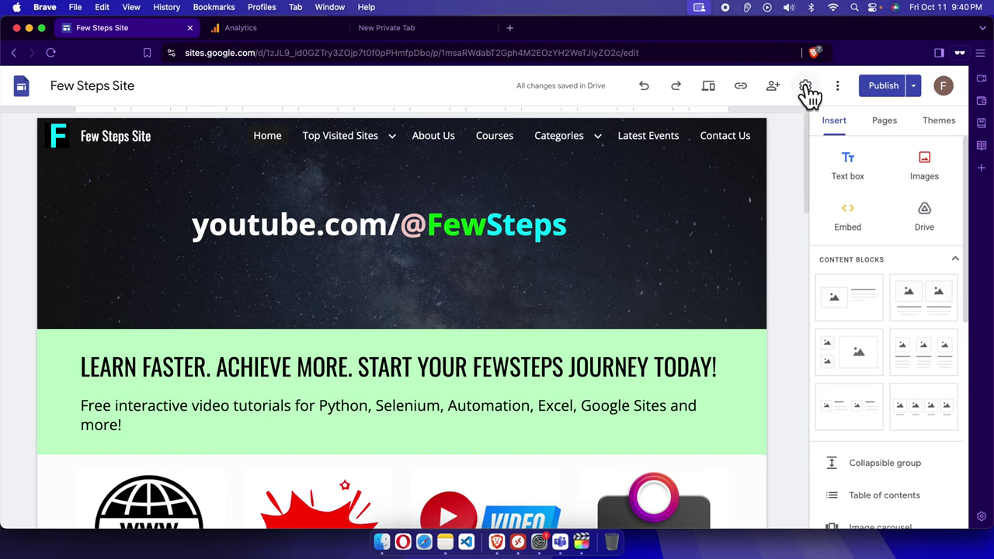
pyautogui.click(805, 87)
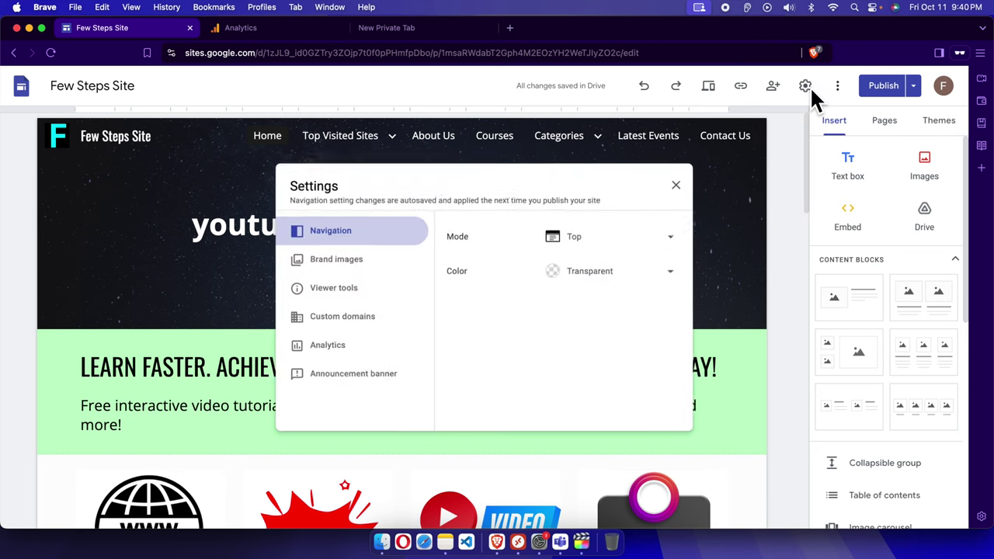
pyautogui.click(324, 357)
pyautogui.click(458, 275)
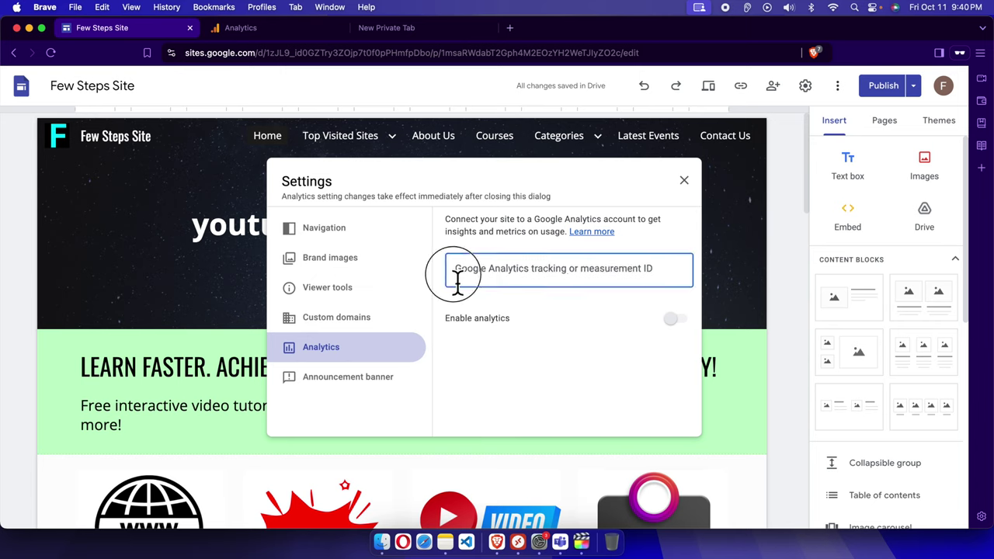
pyautogui.rightClick(462, 278)
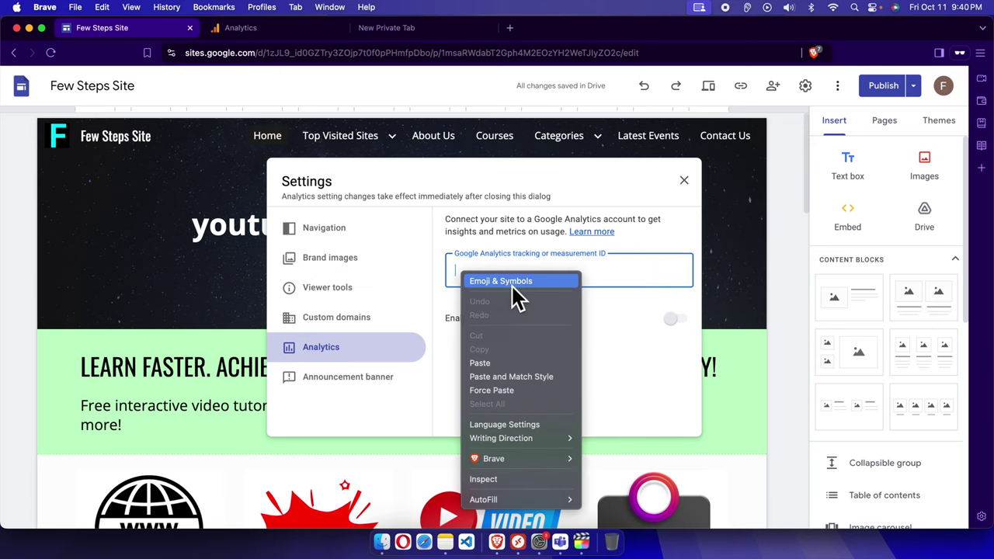
pyautogui.click(524, 367)
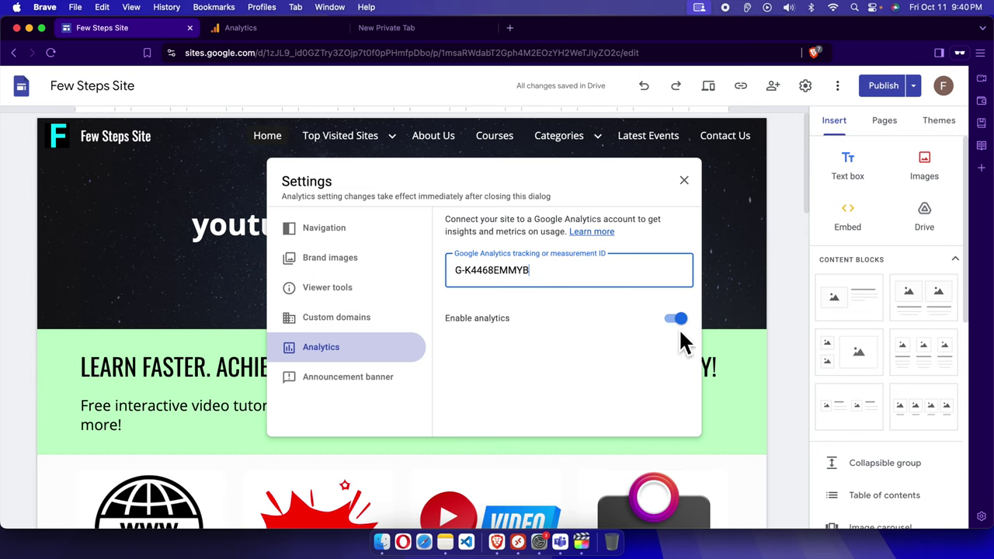
pyautogui.click(679, 320)
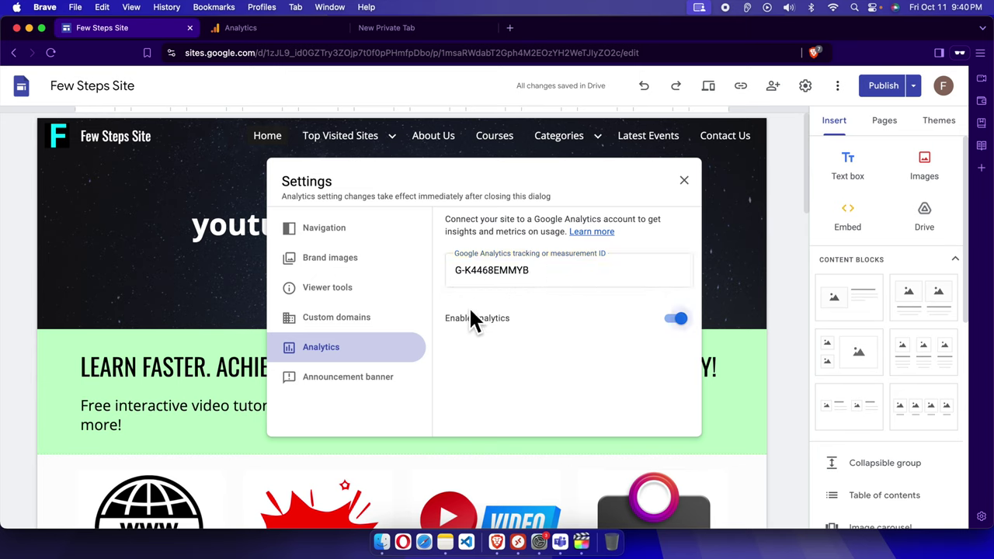
pyautogui.click(683, 182)
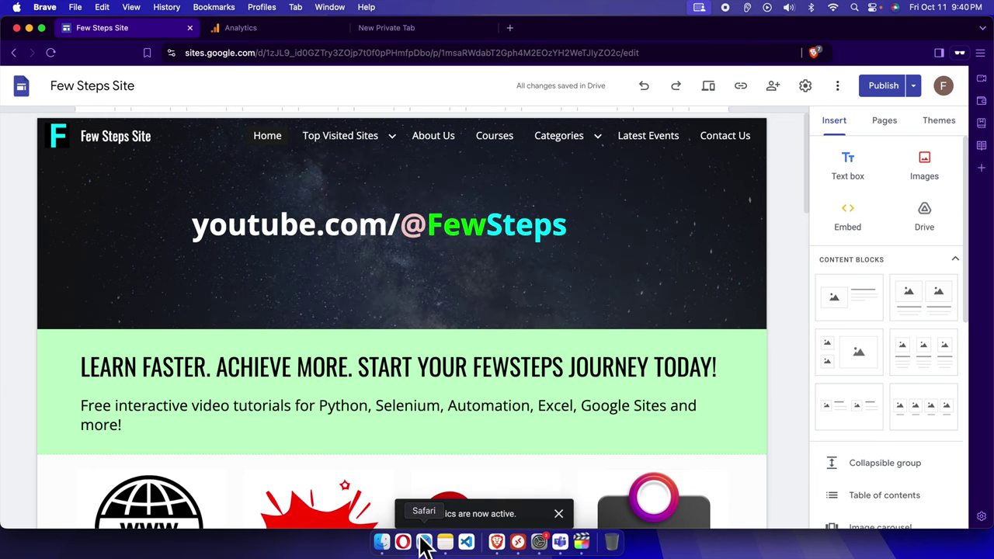
# Reopen the Analytics settings to confirm the measurement ID was saved.
pyautogui.click(808, 89)
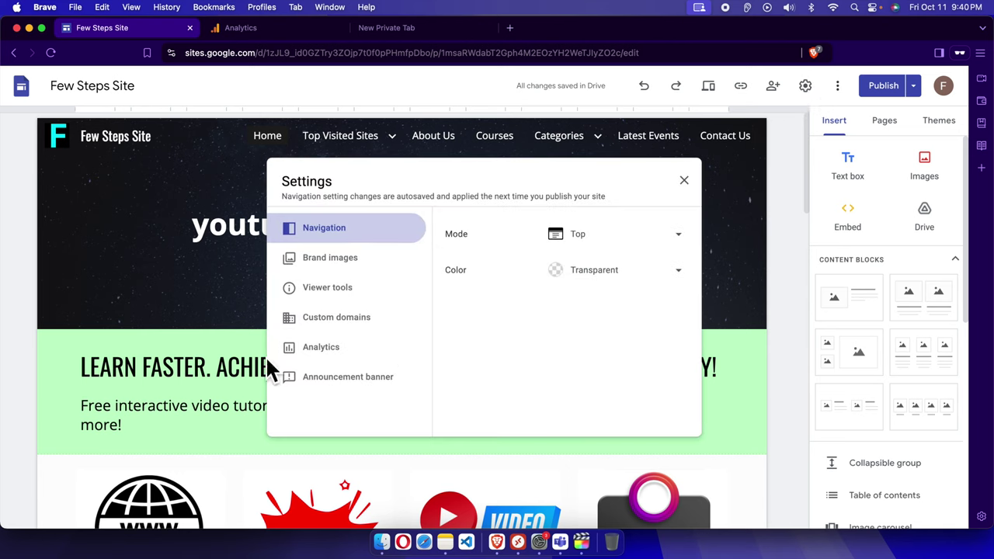
pyautogui.click(323, 356)
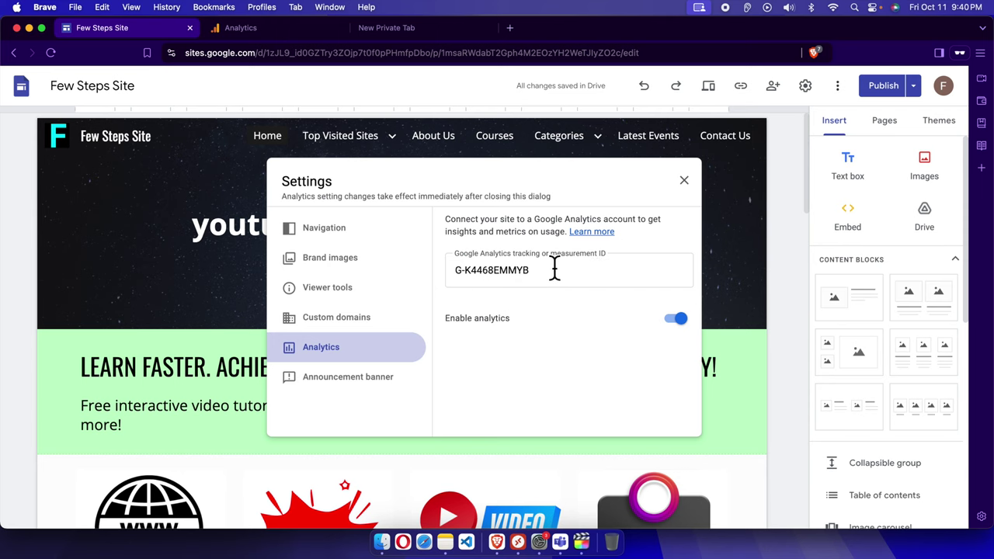
pyautogui.click(683, 184)
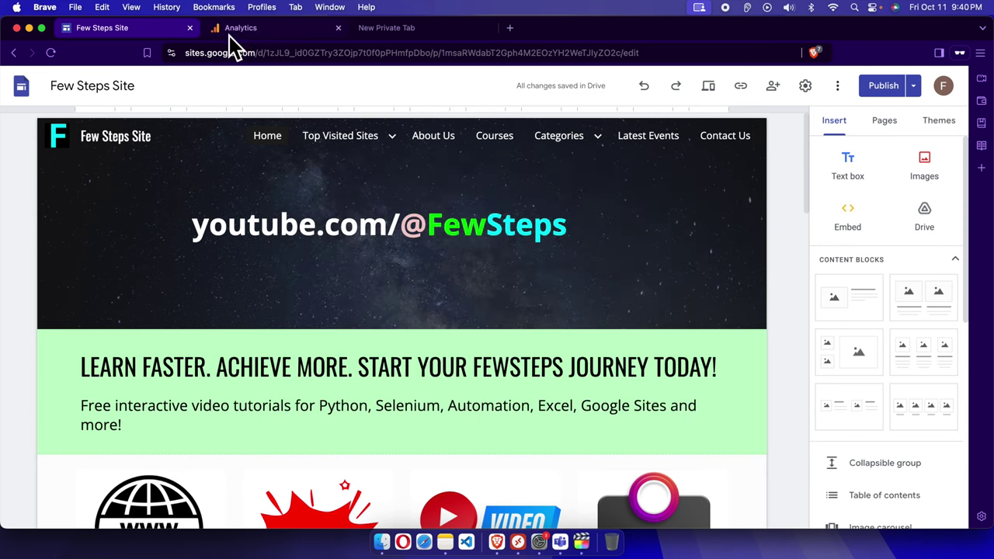
# Review the fewstepssite stream's tag installation instructions in Analytics.
pyautogui.click(248, 34)
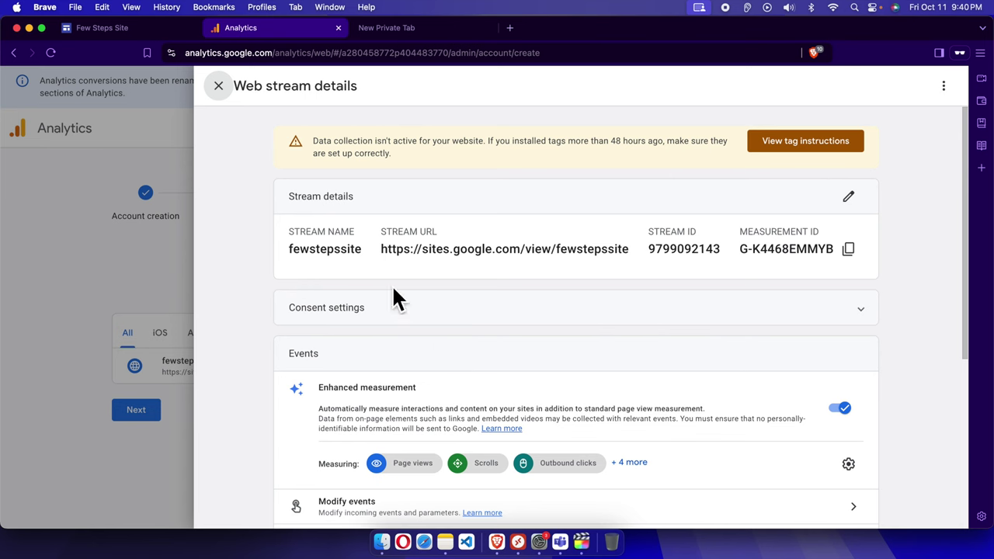
pyautogui.scroll(-5, 393, 295)
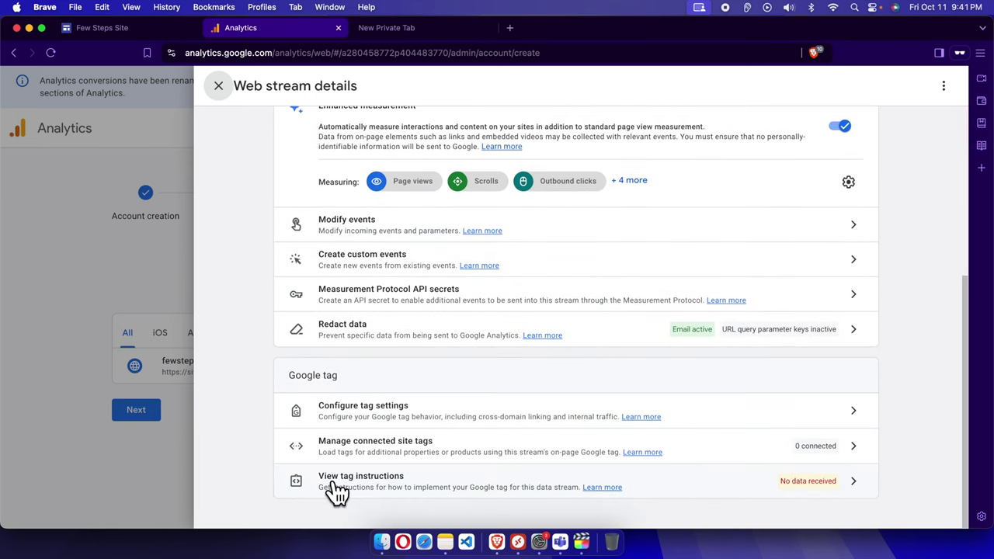
pyautogui.click(853, 483)
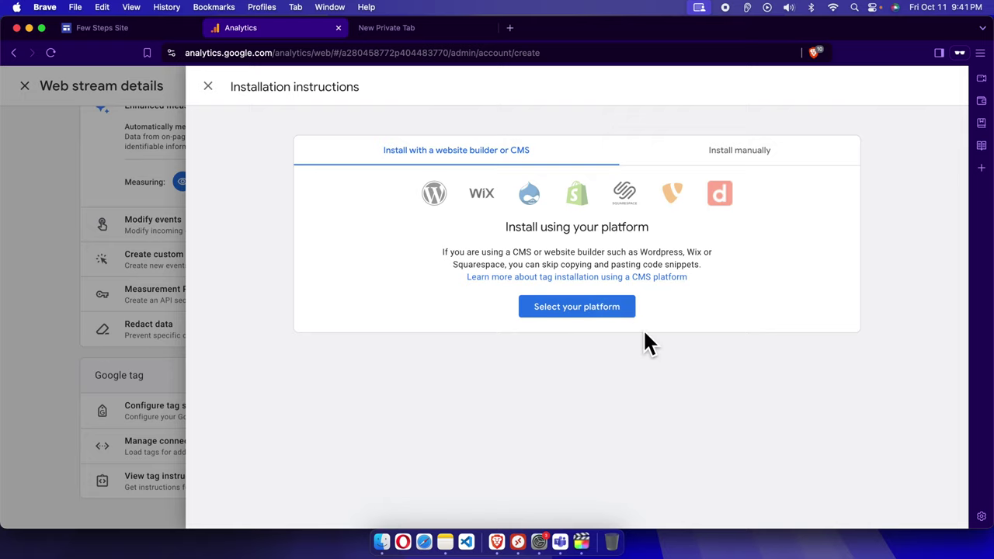
pyautogui.click(208, 87)
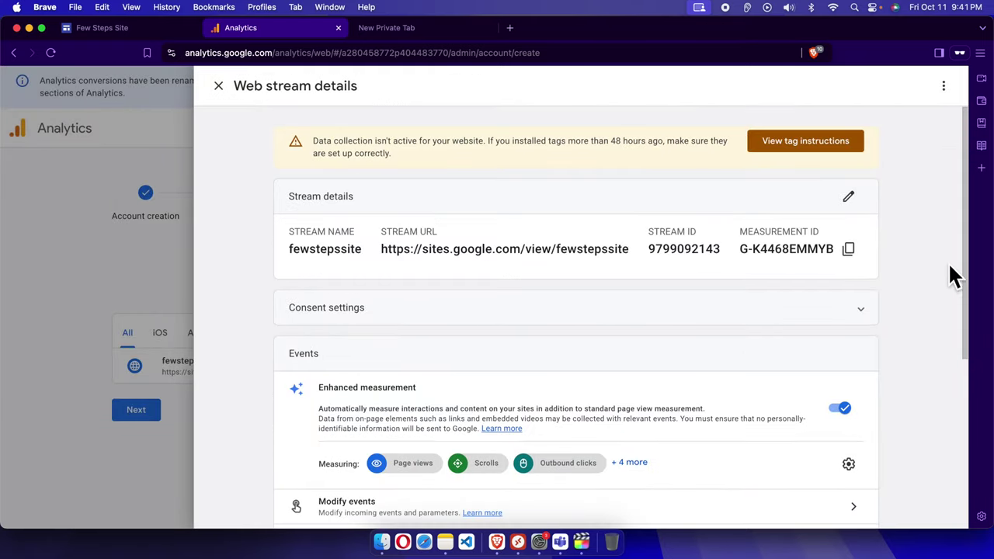
# Close and reopen the fewstepssite web stream details, then return to the Few Steps Site editor.
pyautogui.click(219, 87)
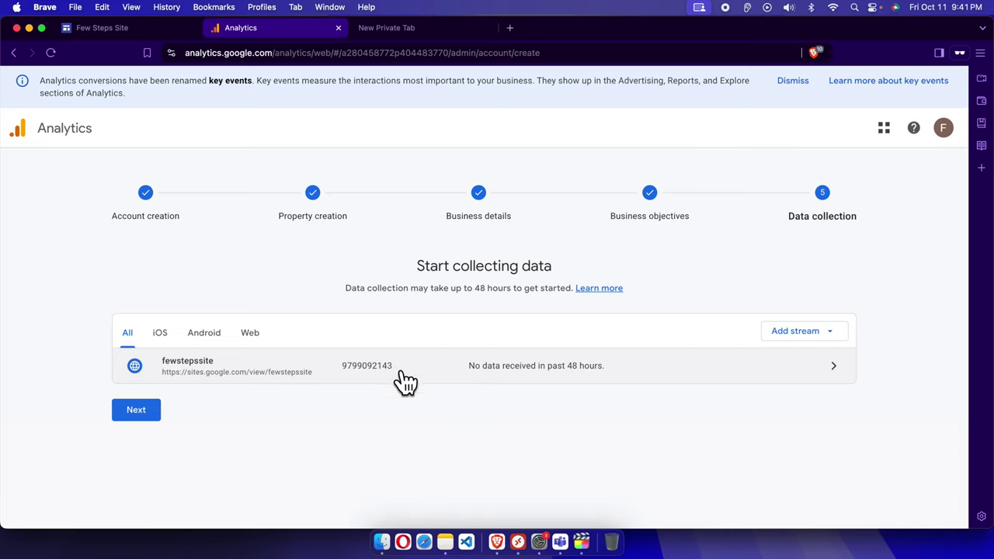
pyautogui.click(835, 371)
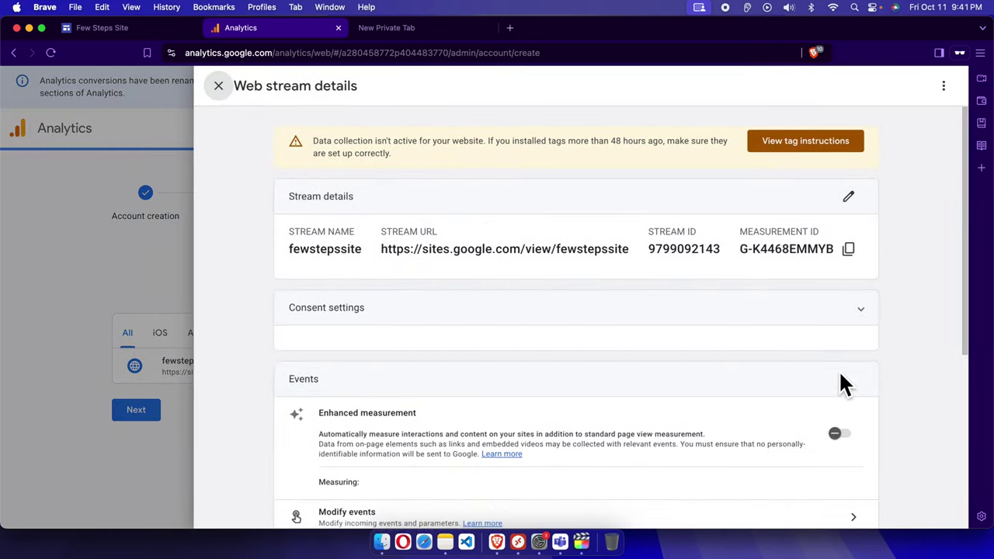
pyautogui.scroll(-5, 573, 334)
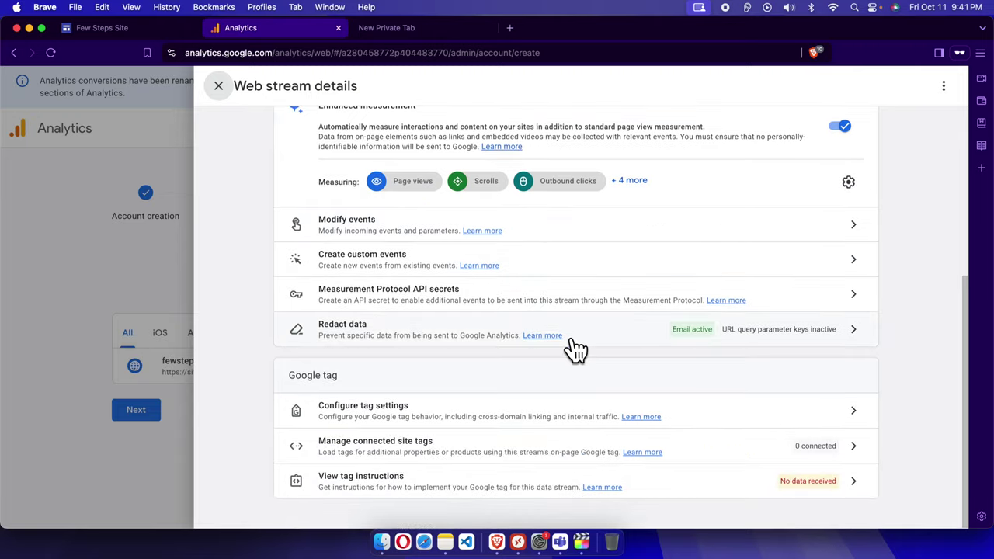
pyautogui.scroll(5, 660, 315)
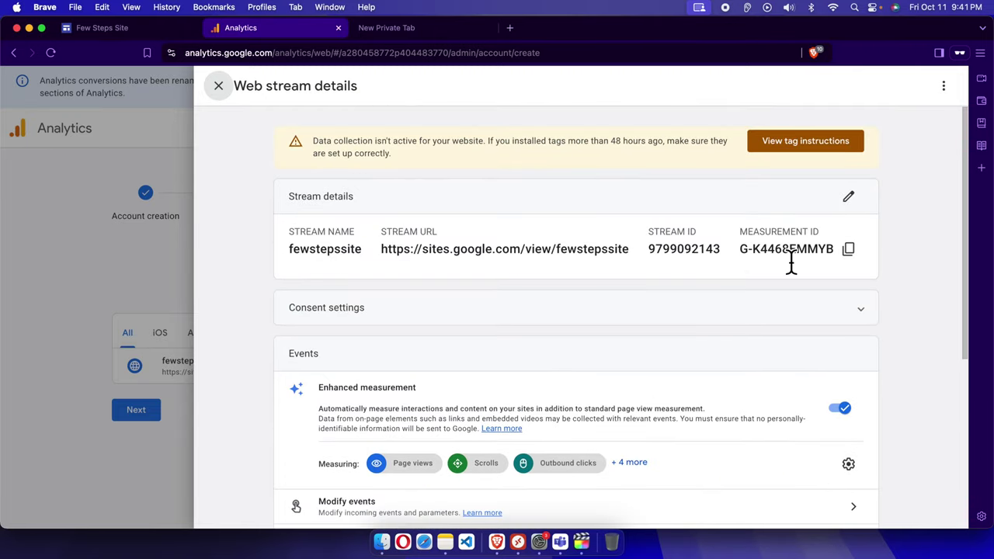
pyautogui.click(141, 36)
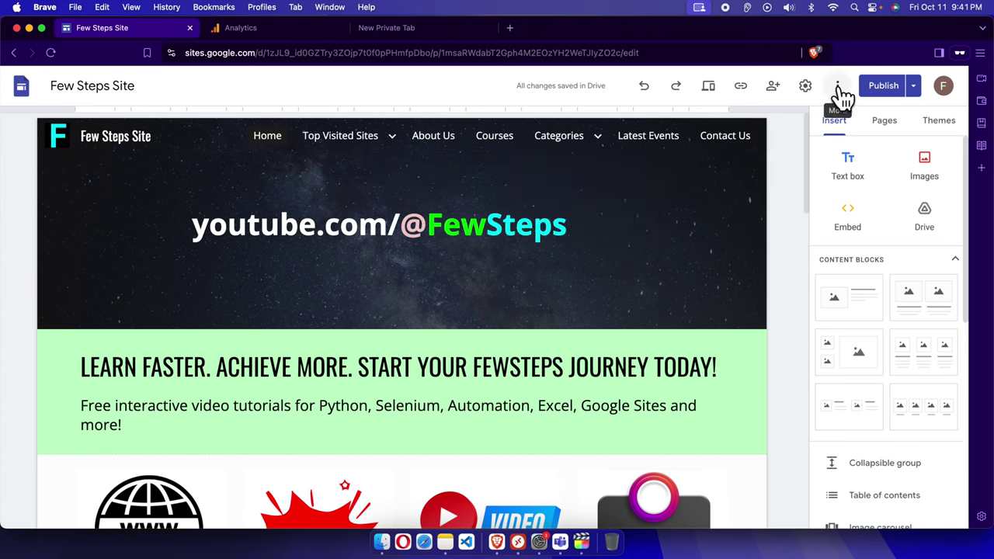
# Open the published Few Steps Site in its own window via Publish > View published site.
pyautogui.click(913, 87)
pyautogui.click(816, 151)
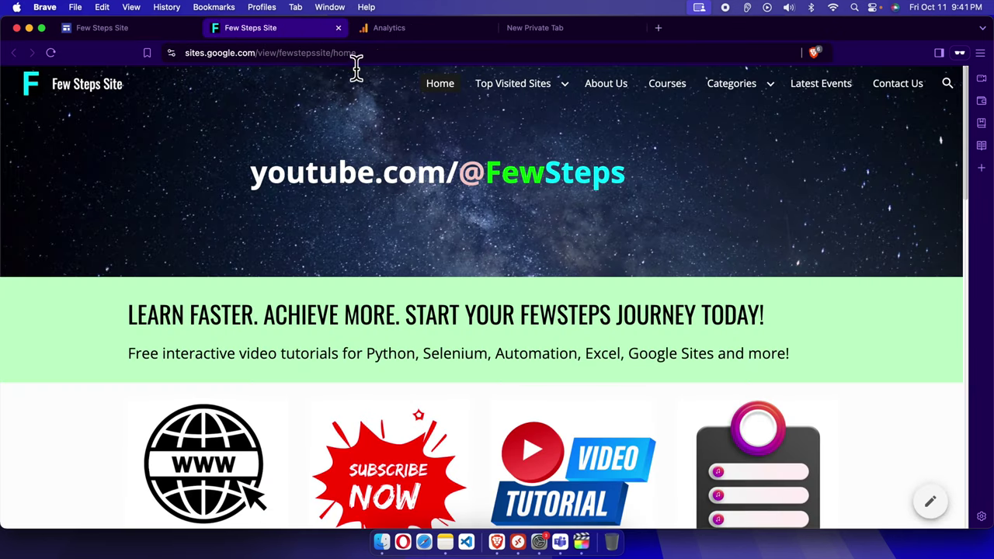
pyautogui.click(479, 65)
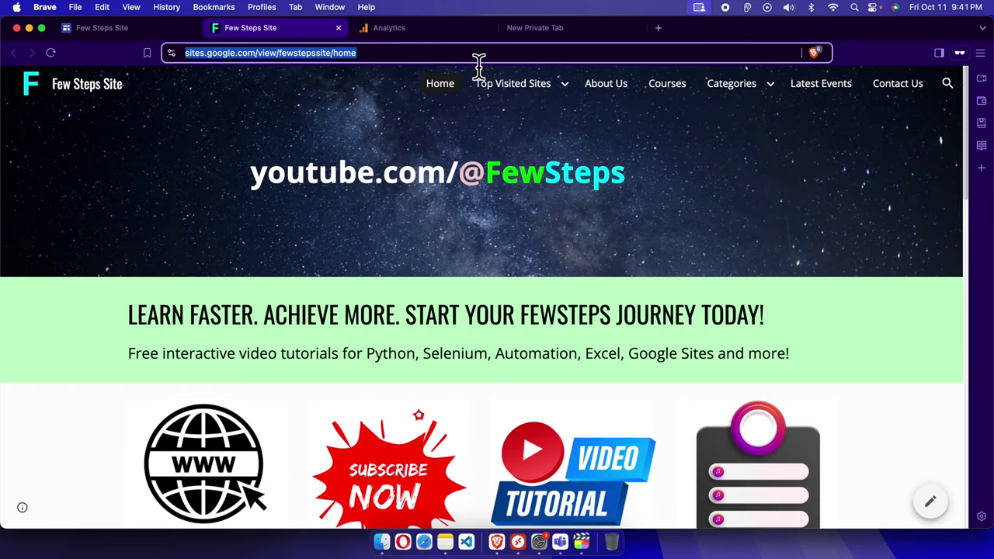
pyautogui.hotkey('shift', 'Return')
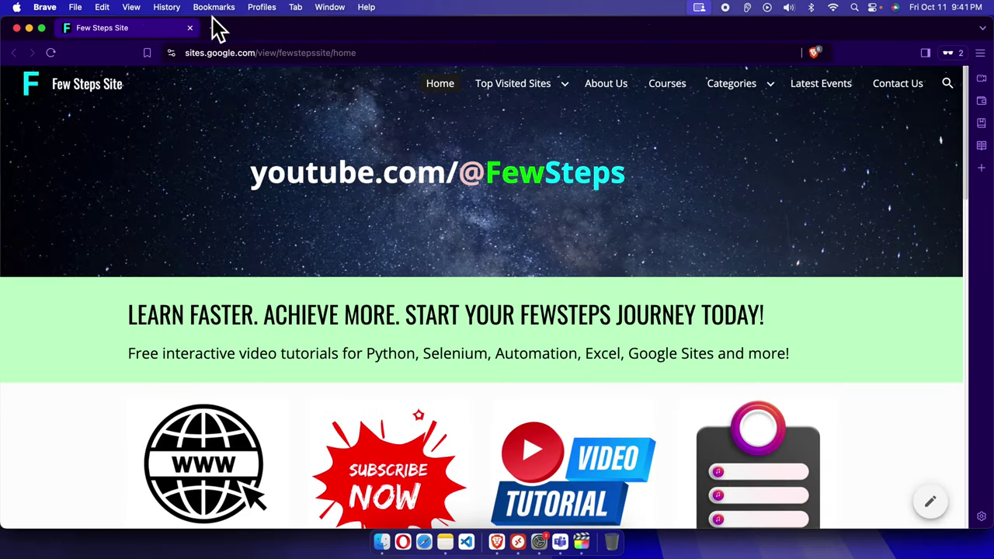
pyautogui.moveTo(254, 30); pyautogui.dragTo(993, 128)
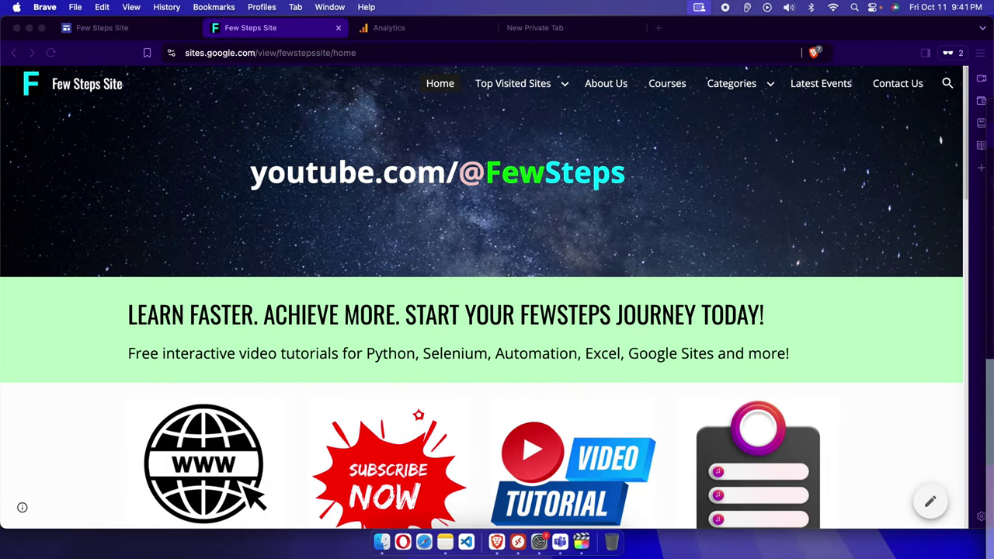
pyautogui.click(130, 31)
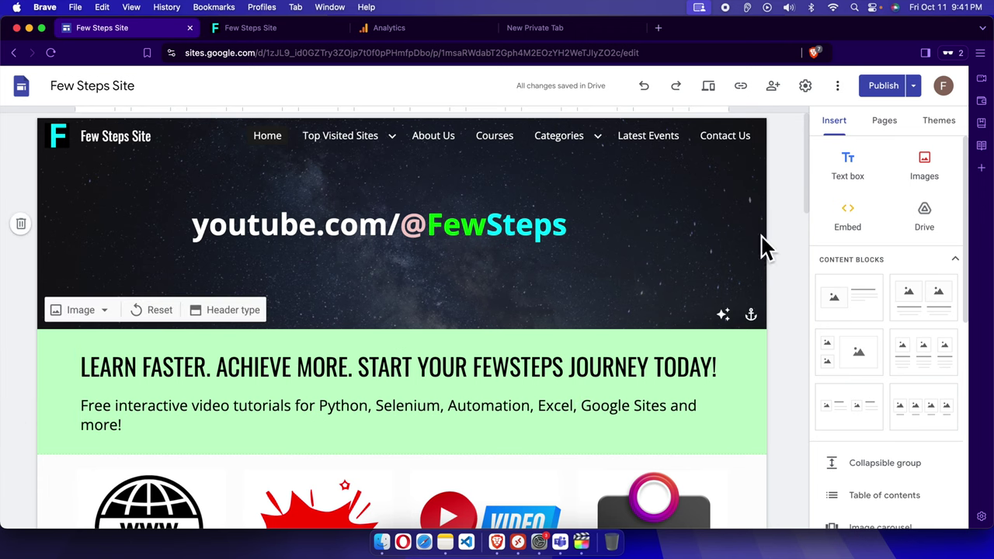
pyautogui.click(417, 31)
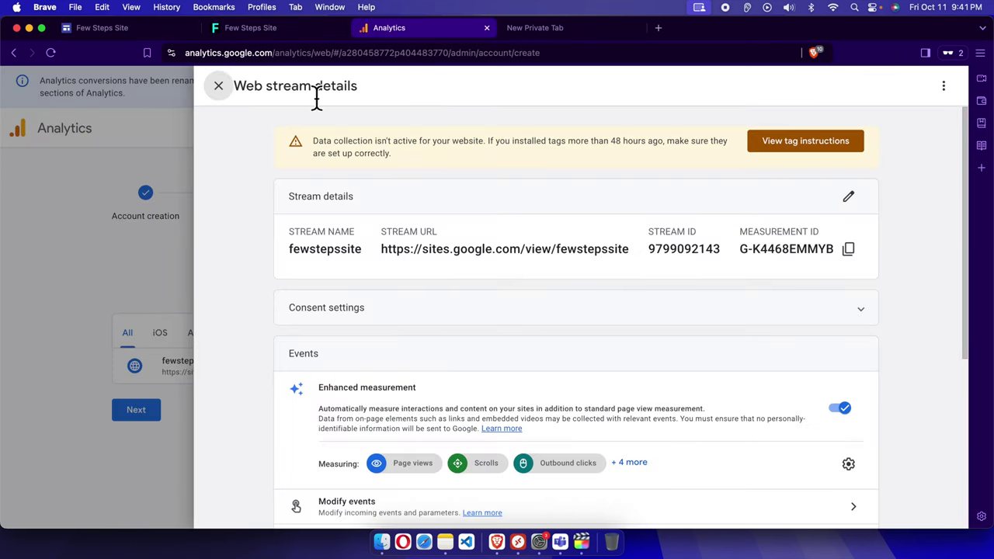
# Finish setup with Next and Continue to Home, then scan the Home page showing no data yet.
pyautogui.click(218, 87)
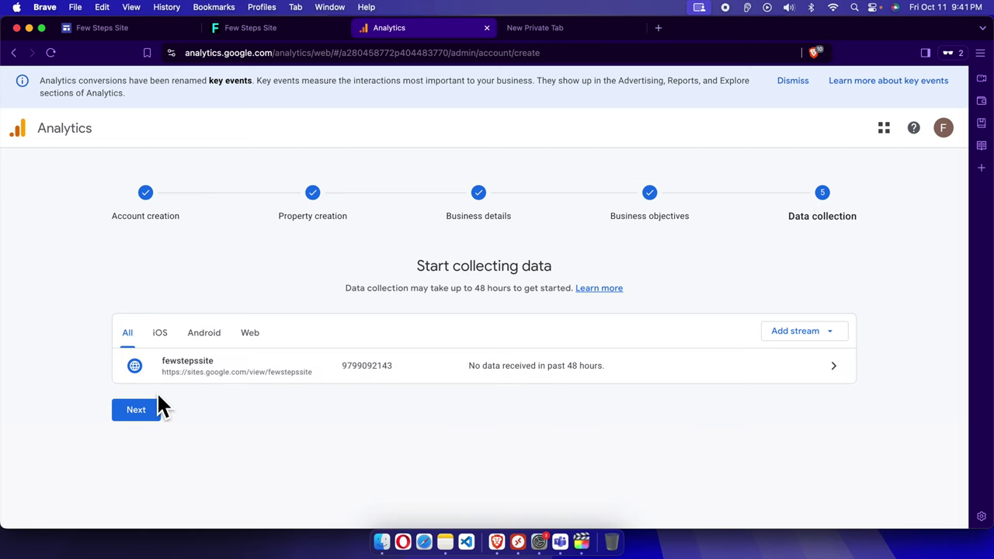
pyautogui.click(136, 410)
pyautogui.scroll(-2, 559, 422)
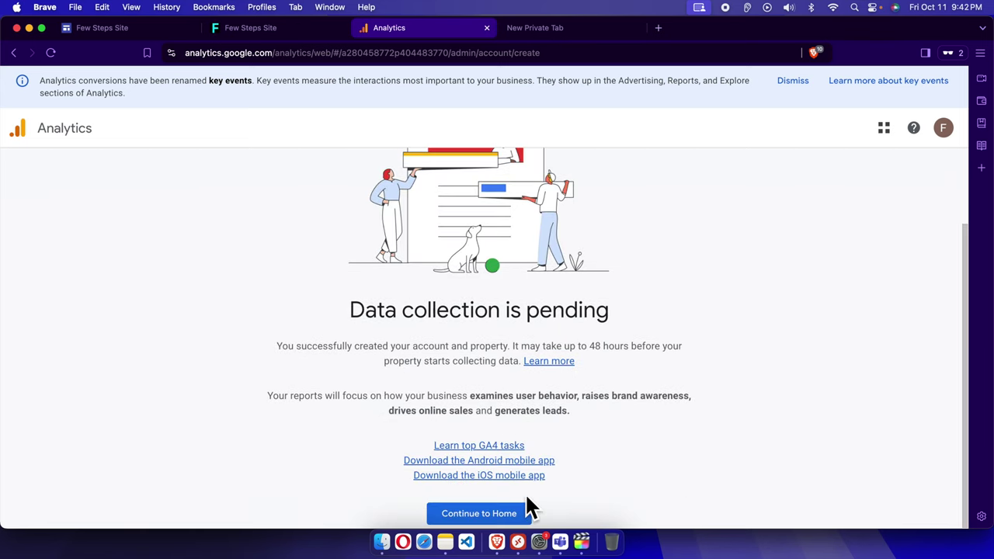
pyautogui.click(498, 518)
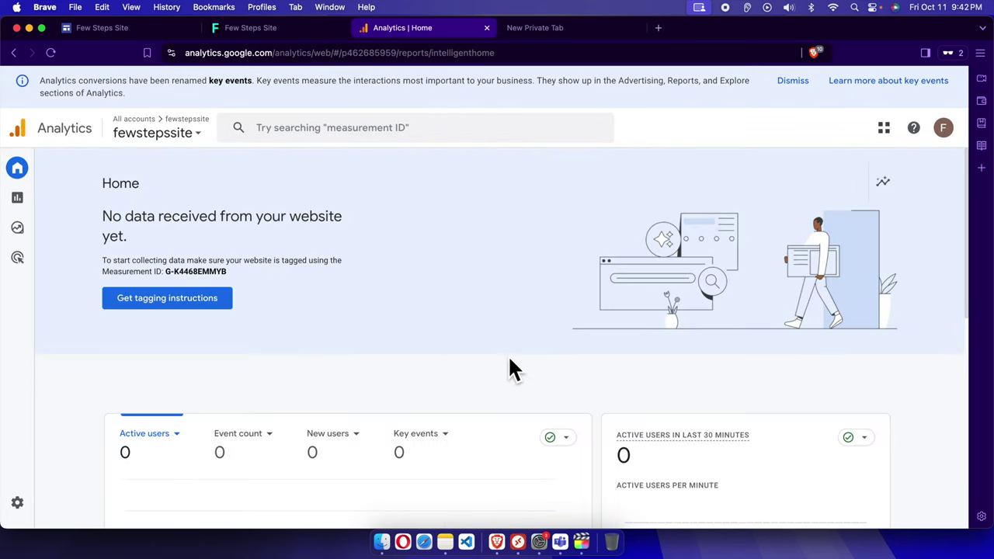
pyautogui.scroll(-7, 496, 365)
pyautogui.scroll(7, 466, 365)
pyautogui.scroll(-6, 396, 365)
pyautogui.scroll(3, 468, 350)
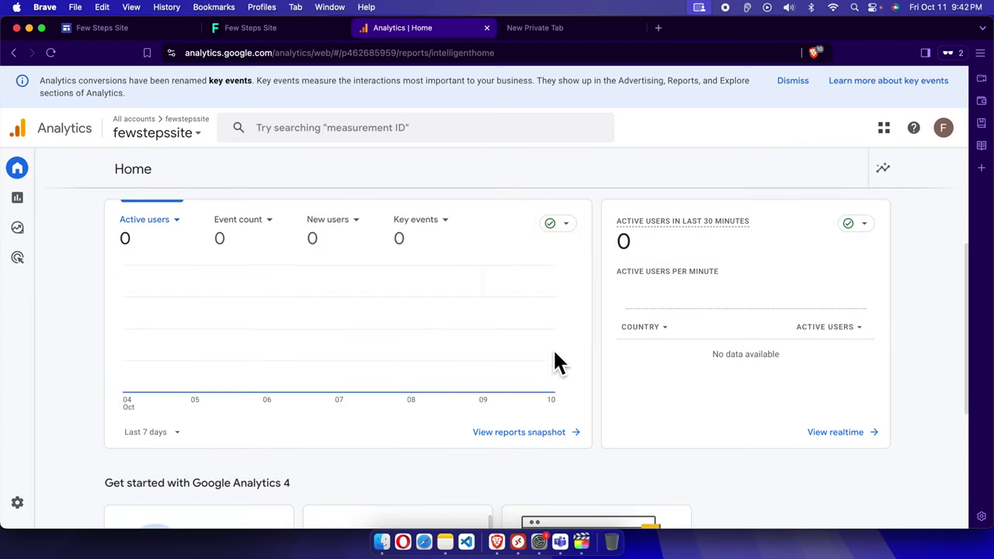
pyautogui.scroll(3, 479, 337)
pyautogui.scroll(-4, 295, 377)
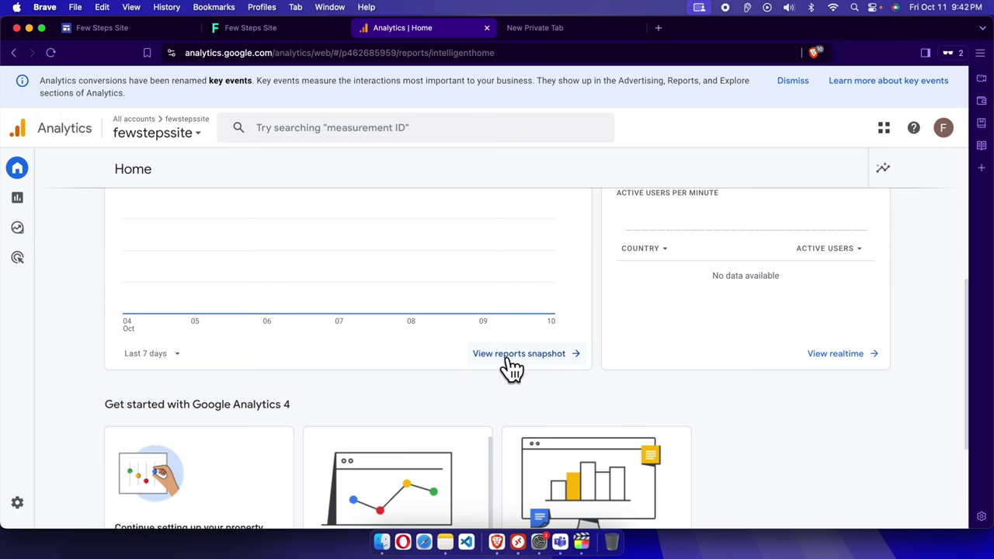
# View the Realtime report and User attributes overview, ending on Realtime with 0 active users.
pyautogui.click(854, 359)
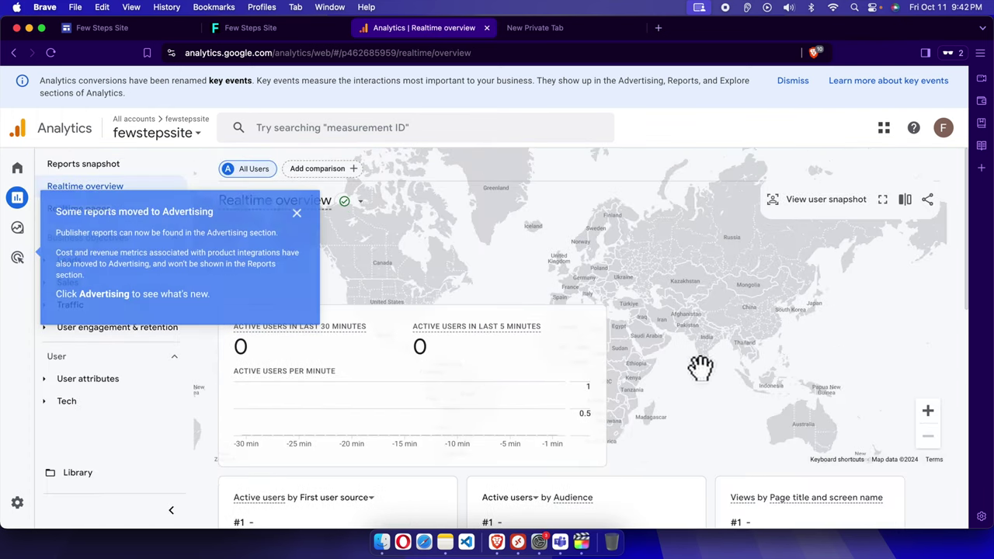
pyautogui.click(299, 215)
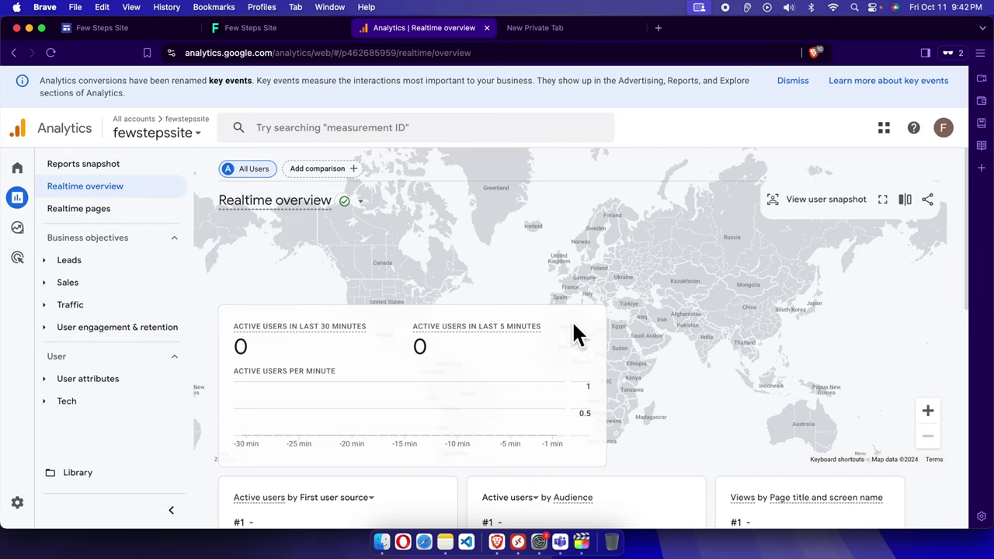
pyautogui.scroll(-5, 682, 345)
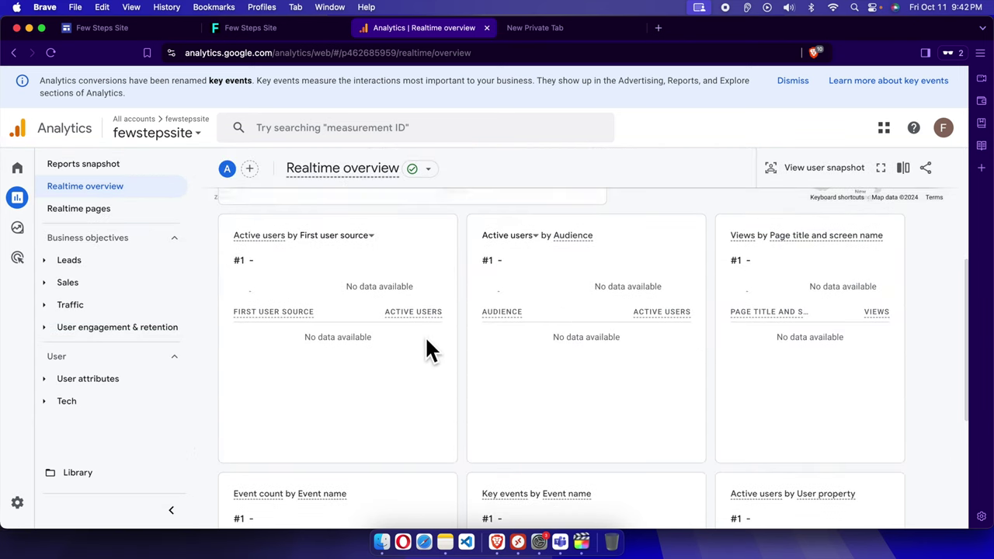
pyautogui.scroll(5, 426, 339)
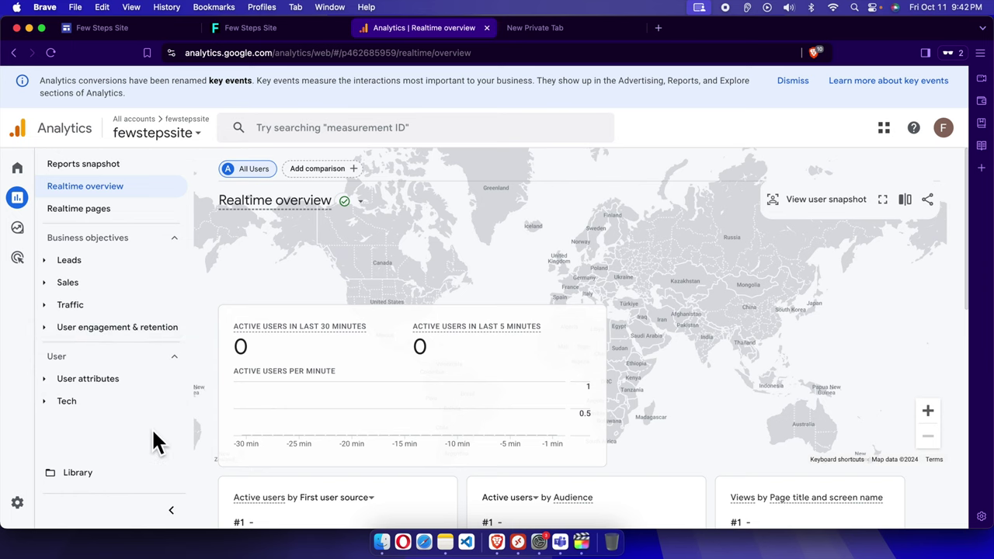
pyautogui.click(107, 381)
pyautogui.click(84, 402)
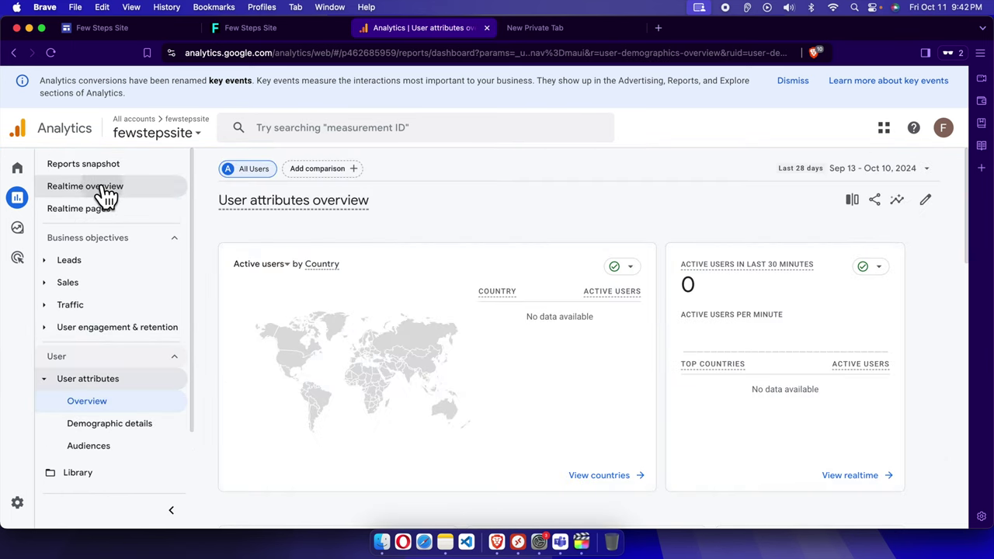
pyautogui.click(99, 189)
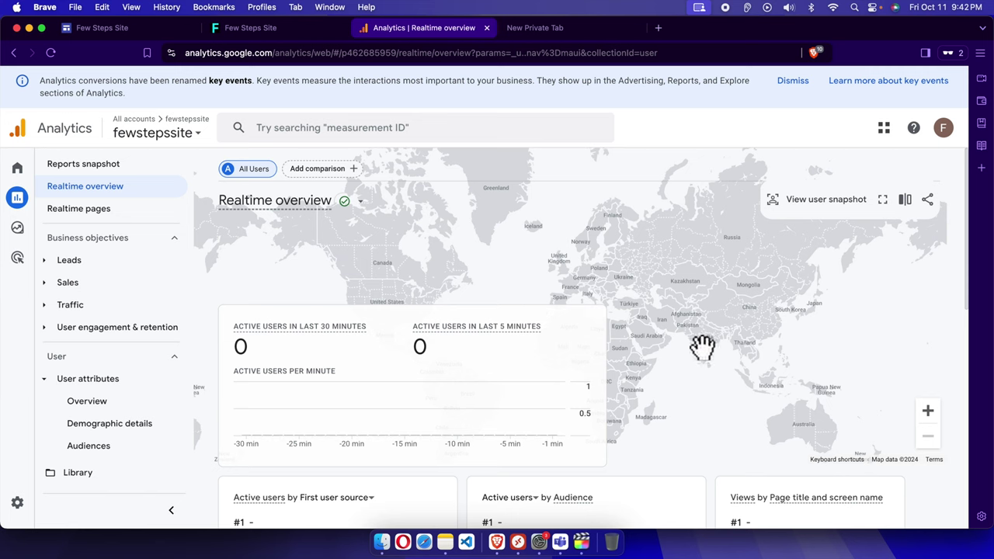
pyautogui.scroll(-1, 711, 306)
pyautogui.scroll(-5, 769, 271)
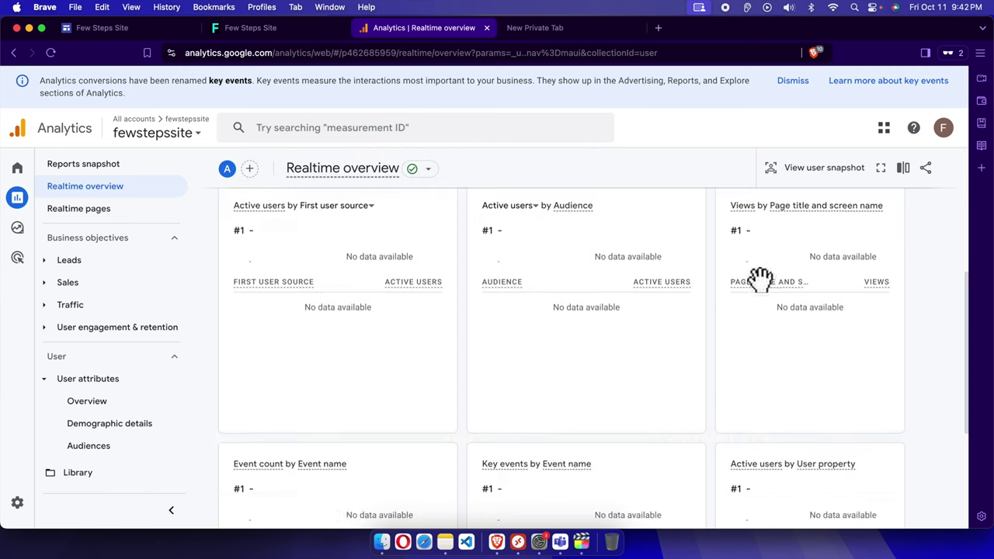
pyautogui.scroll(1, 765, 285)
pyautogui.scroll(5, 763, 282)
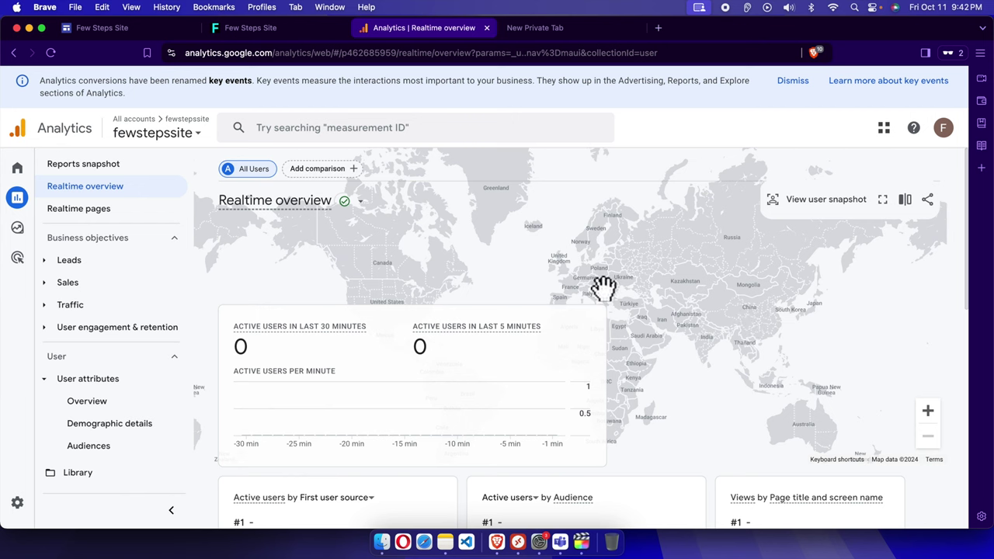
# Return to the Few Steps Site editor tab in Google Sites.
pyautogui.click(130, 29)
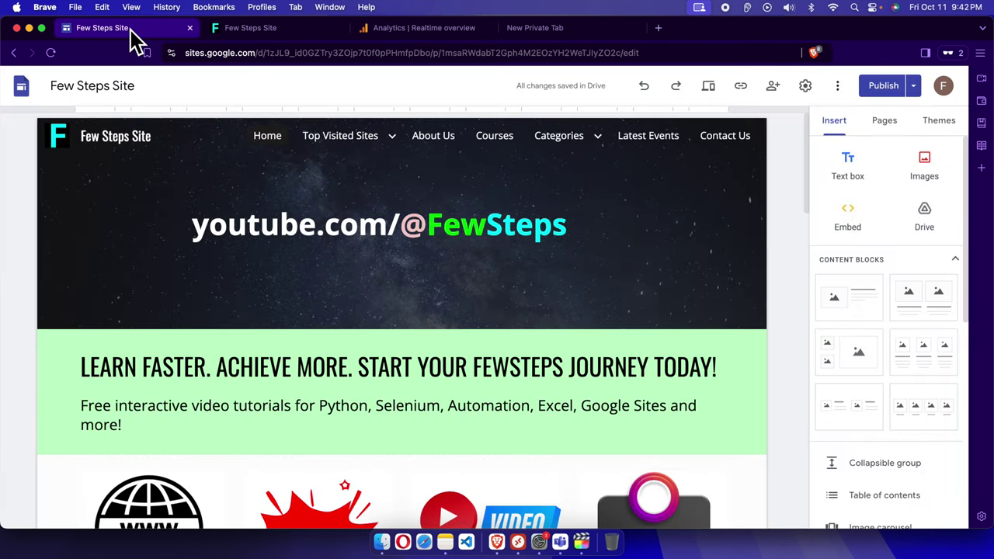